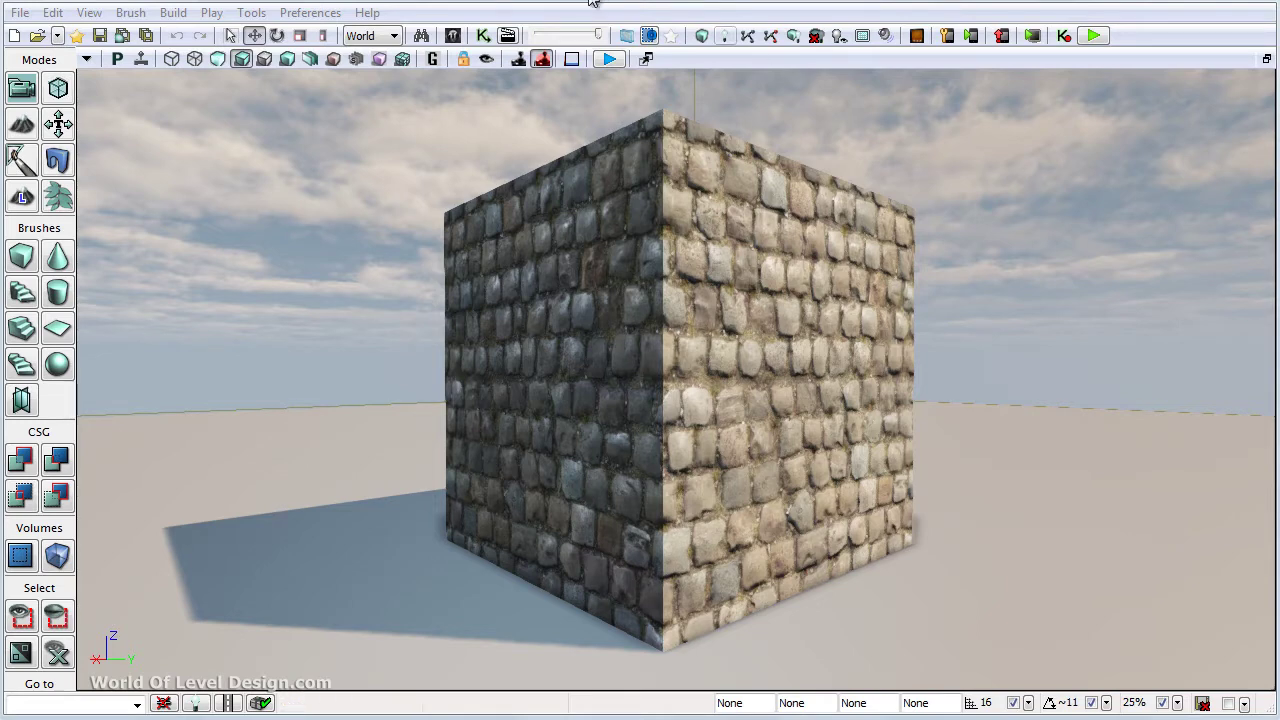
Open the Cobblestone_MAT material for editing from the Content Browser and select the Texture Sample that feeds Specular
{"action": "left_click", "coordinate": [453, 35]}
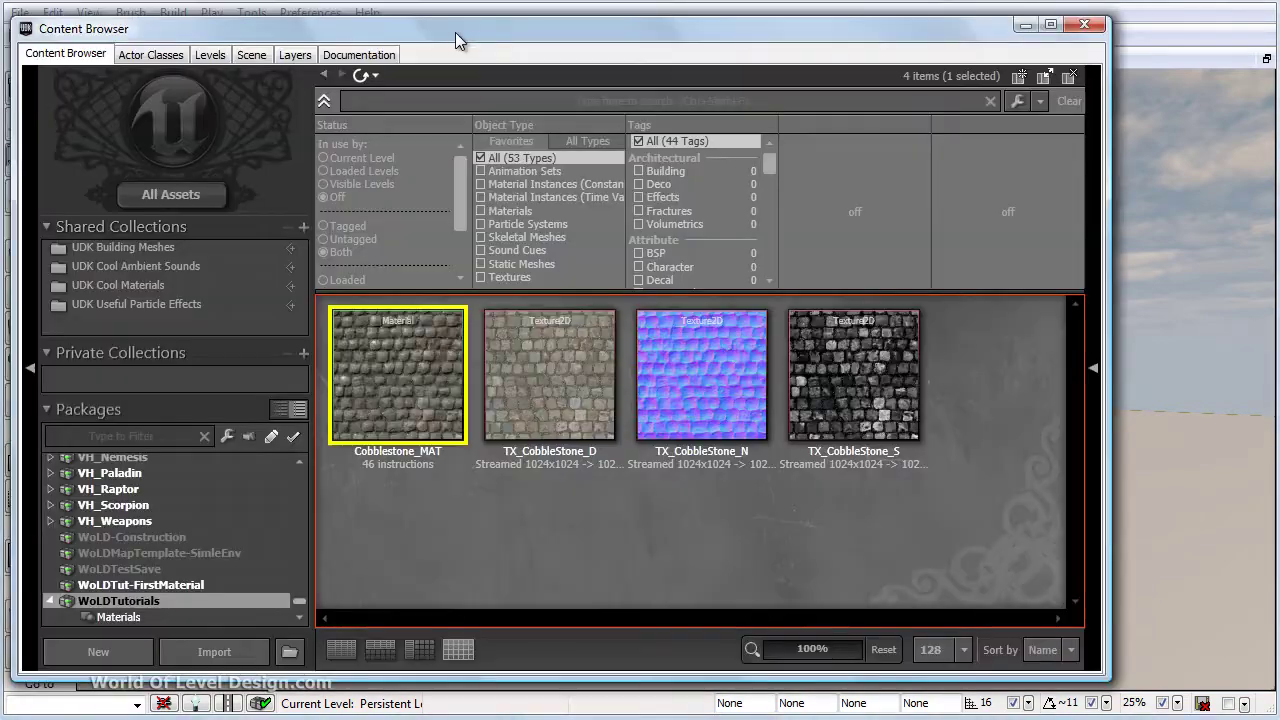
{"action": "double_click", "coordinate": [424, 369]}
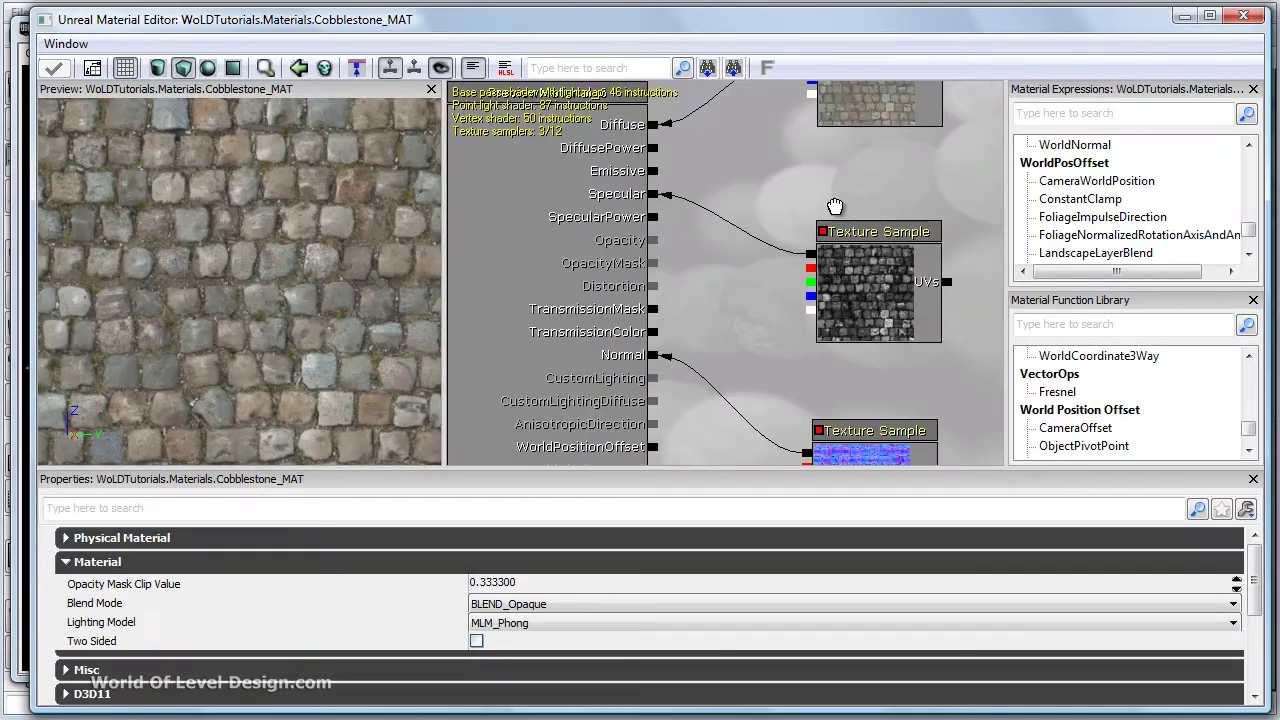
{"action": "left_click_drag", "start_coordinate": [831, 217], "coordinate": [780, 289]}
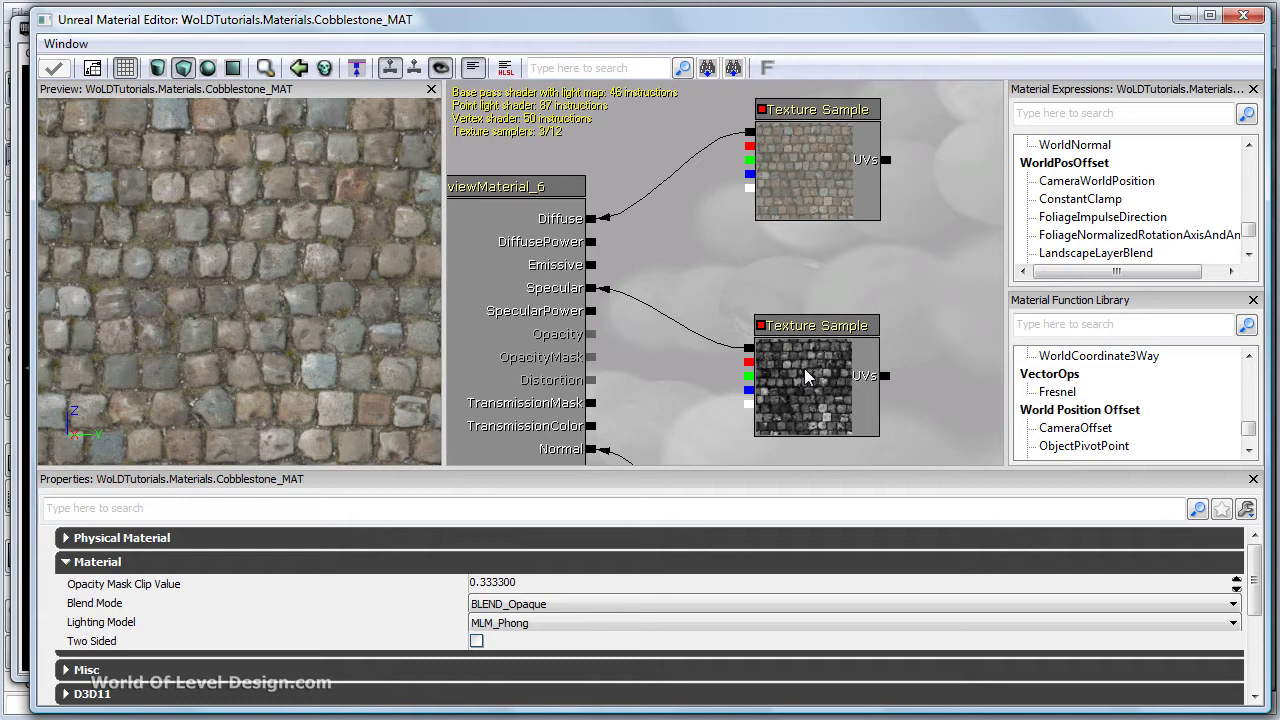
{"action": "left_click_drag", "start_coordinate": [907, 357], "coordinate": [880, 306]}
{"action": "left_click", "coordinate": [760, 333]}
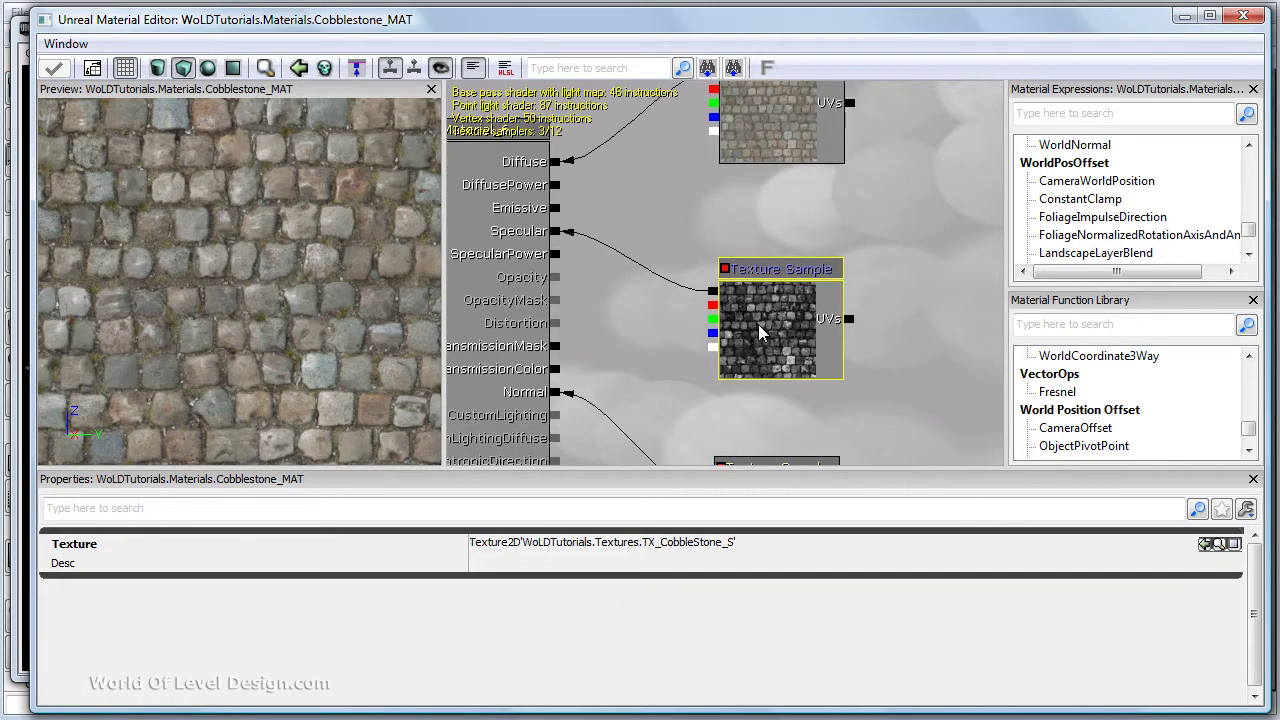
Disconnect the TX_CobbleStone_S sample from Specular and move its node aside, away from the diffuse sample
{"action": "left_click_drag", "start_coordinate": [306, 343], "coordinate": [330, 358]}
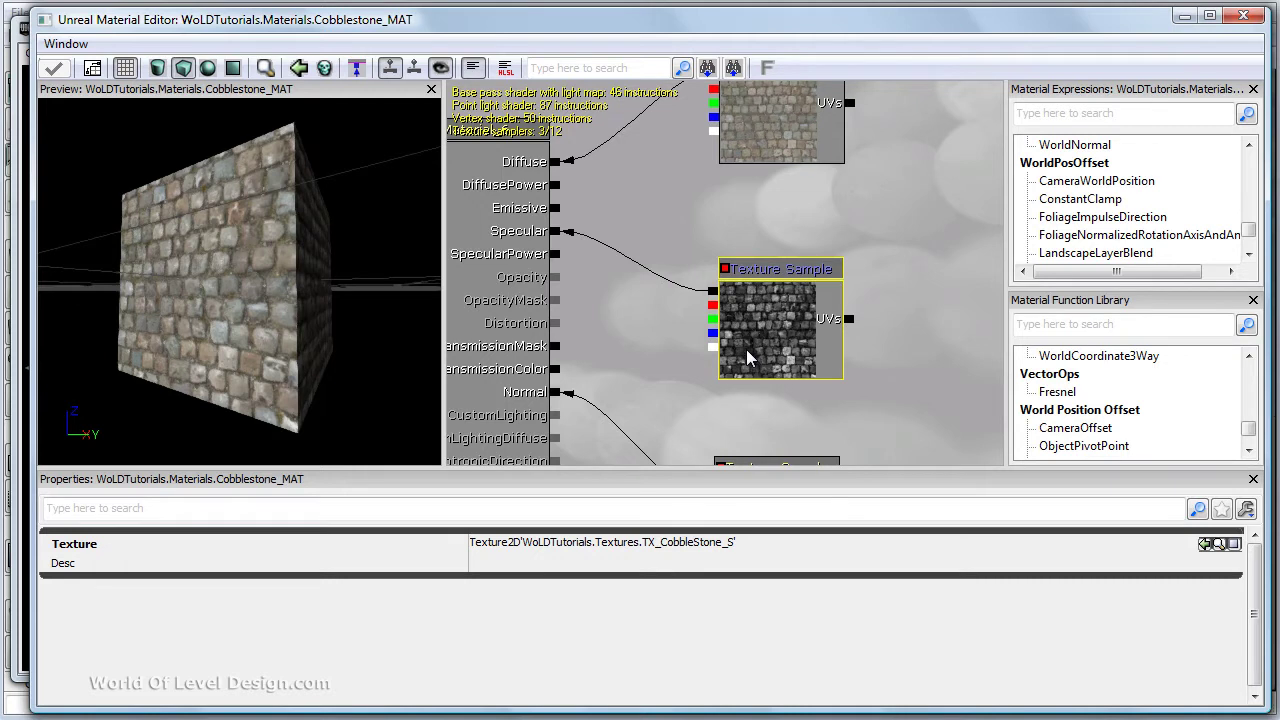
{"action": "left_click", "coordinate": [559, 235], "text": "alt"}
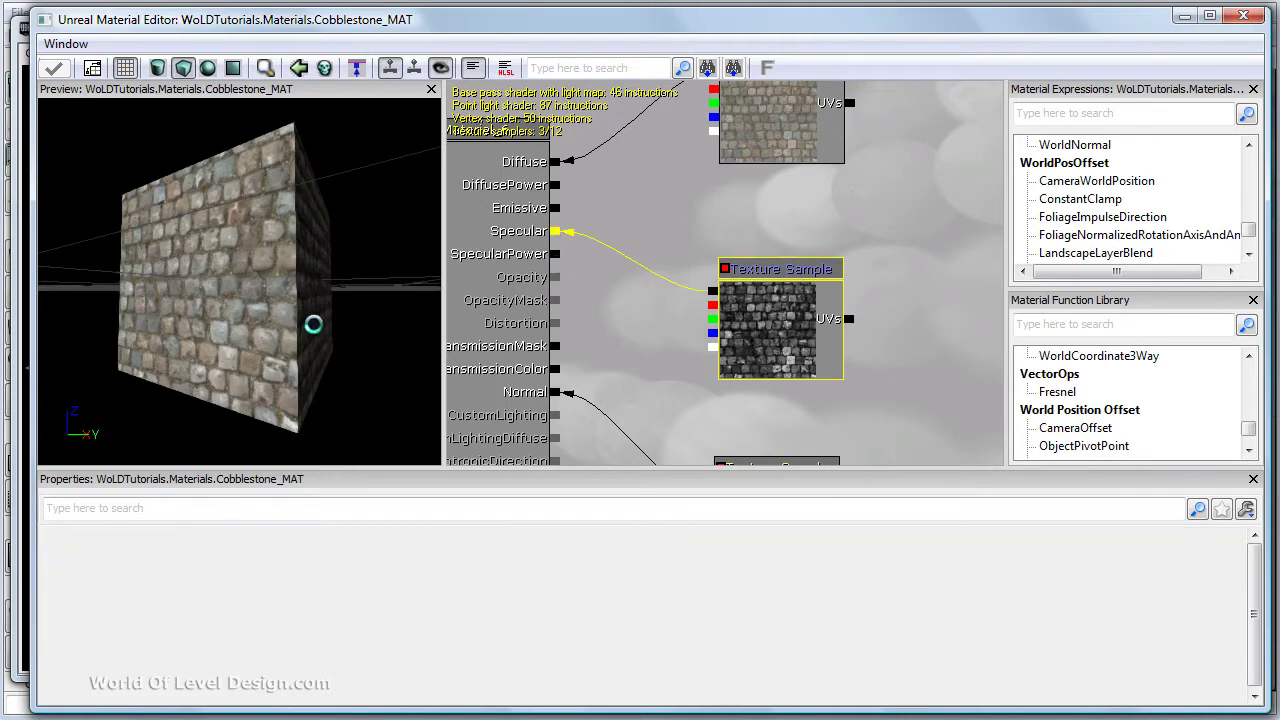
{"action": "left_click_drag", "start_coordinate": [730, 376], "coordinate": [978, 243]}
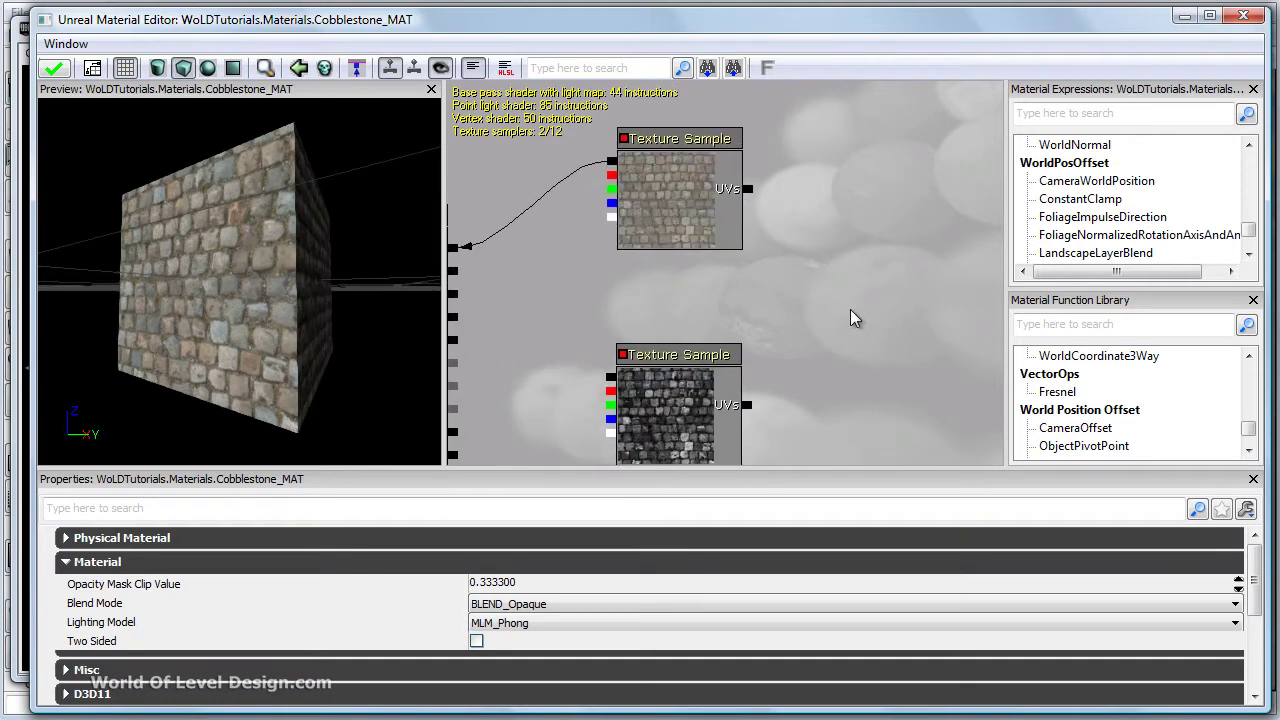
{"action": "left_click_drag", "start_coordinate": [855, 320], "coordinate": [925, 226]}
{"action": "left_click", "coordinate": [744, 345]}
{"action": "left_click_drag", "start_coordinate": [744, 345], "coordinate": [877, 446]}
{"action": "left_click_drag", "start_coordinate": [772, 196], "coordinate": [766, 244]}
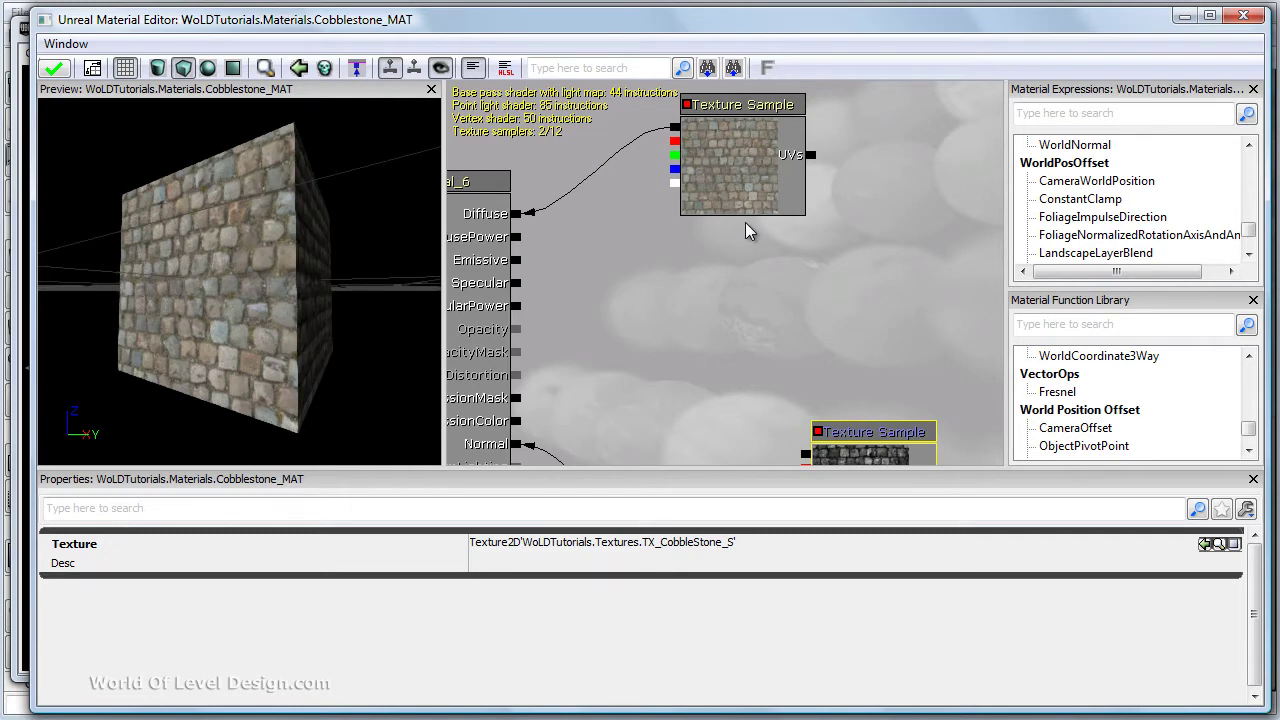
Duplicate the TX_CobbleStone_D Texture Sample and place the copy below the original
{"action": "left_click", "coordinate": [772, 169]}
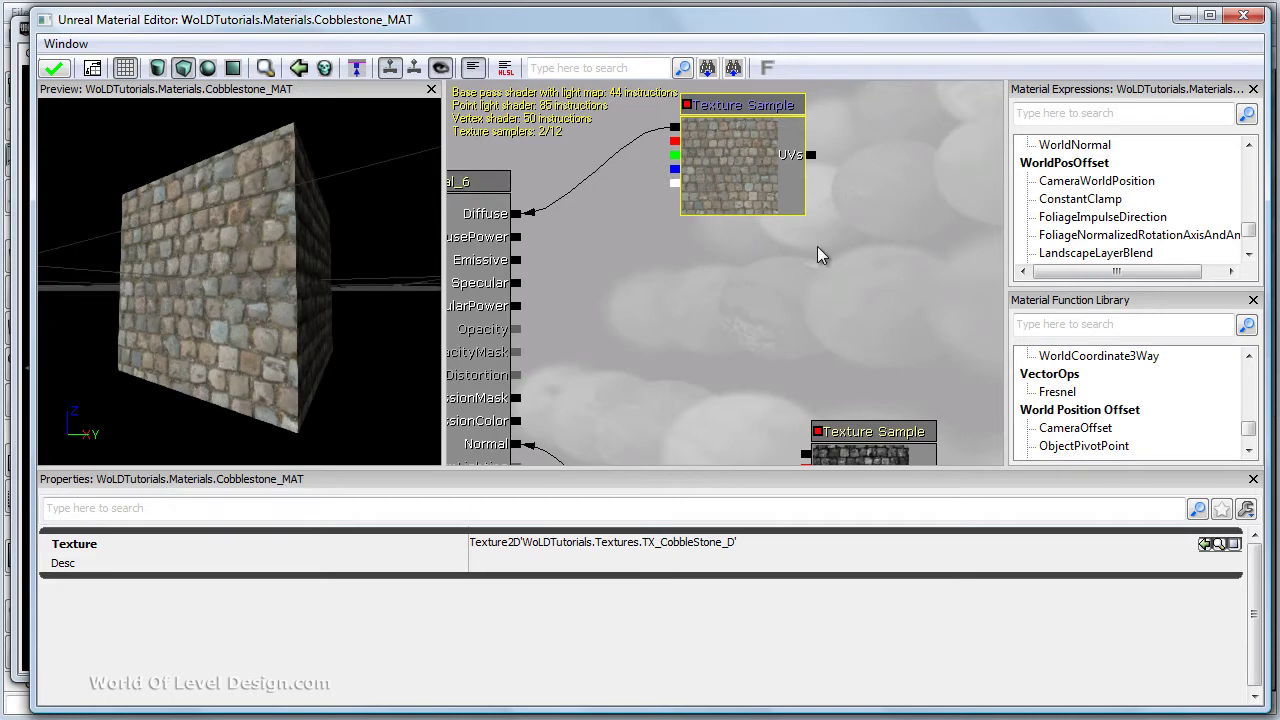
{"action": "key", "text": "ctrl+w"}
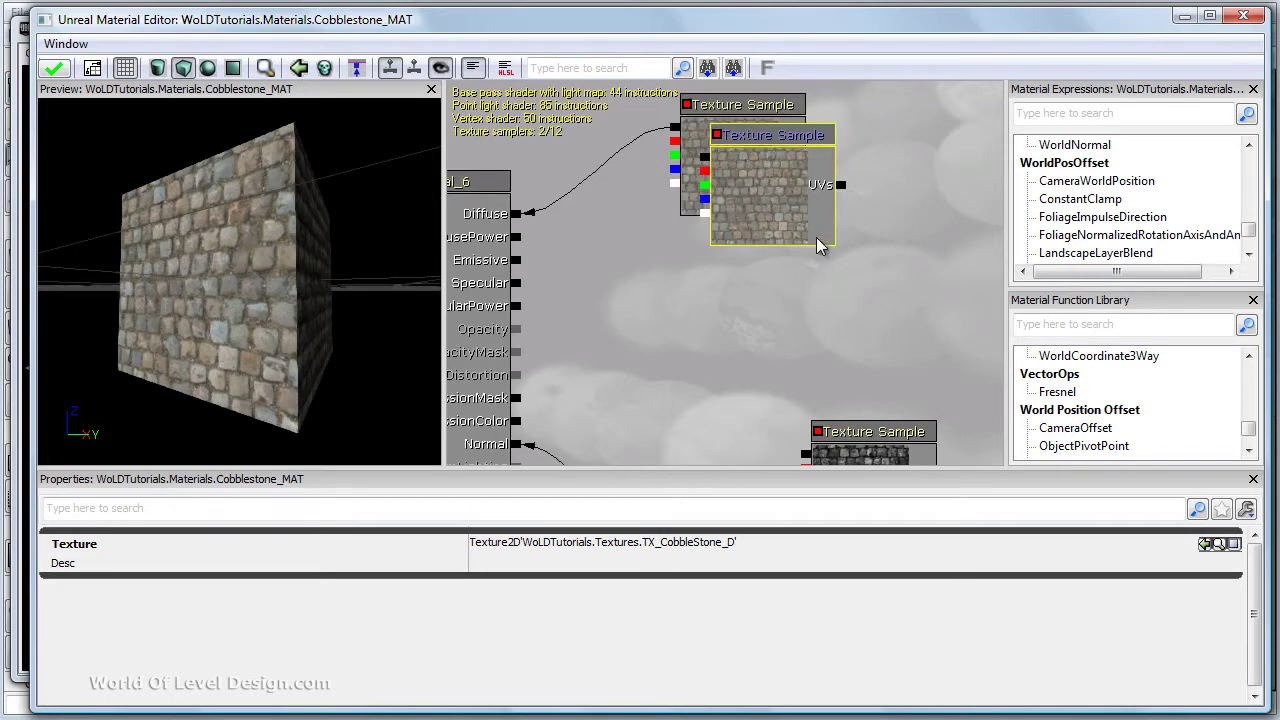
{"action": "left_click_drag", "start_coordinate": [805, 211], "coordinate": [774, 349]}
{"action": "left_click_drag", "start_coordinate": [880, 293], "coordinate": [876, 279]}
Space out the texture nodes by moving the original diffuse sample up, the TX_CobbleStone_S sample away and the normal map sample down
{"action": "left_click", "coordinate": [762, 162]}
{"action": "left_click_drag", "start_coordinate": [756, 153], "coordinate": [754, 94], "text": "ctrl"}
{"action": "left_click_drag", "start_coordinate": [895, 292], "coordinate": [868, 102]}
{"action": "left_click", "coordinate": [867, 268]}
{"action": "left_click_drag", "start_coordinate": [866, 246], "coordinate": [914, 429], "text": "ctrl"}
{"action": "left_click_drag", "start_coordinate": [850, 208], "coordinate": [848, 362]}
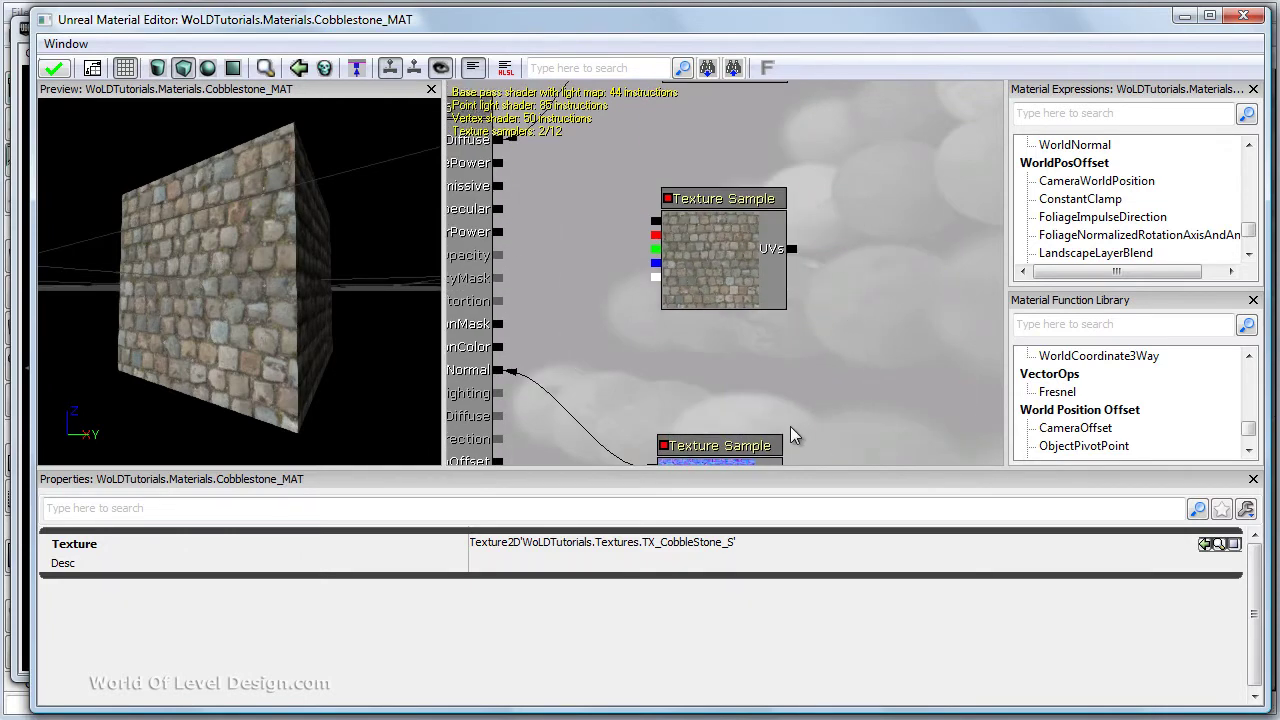
{"action": "left_click", "coordinate": [768, 446]}
{"action": "left_click_drag", "start_coordinate": [876, 420], "coordinate": [912, 243]}
{"action": "left_click_drag", "start_coordinate": [772, 360], "coordinate": [771, 455], "text": "ctrl"}
{"action": "left_click_drag", "start_coordinate": [905, 234], "coordinate": [904, 474]}
{"action": "left_click", "coordinate": [895, 443]}
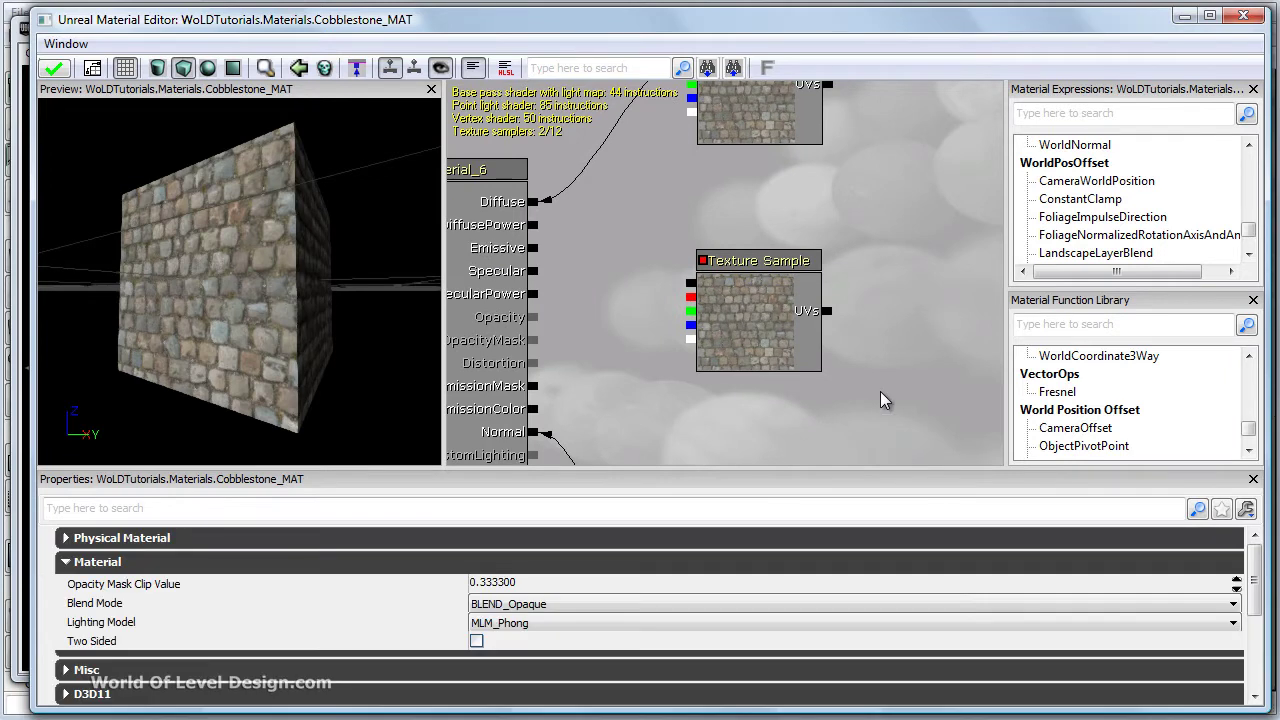
Connect the duplicated TX_CobbleStone_D sample to Specular and disconnect the Diffuse input to preview the specular alone
{"action": "left_click", "coordinate": [749, 315]}
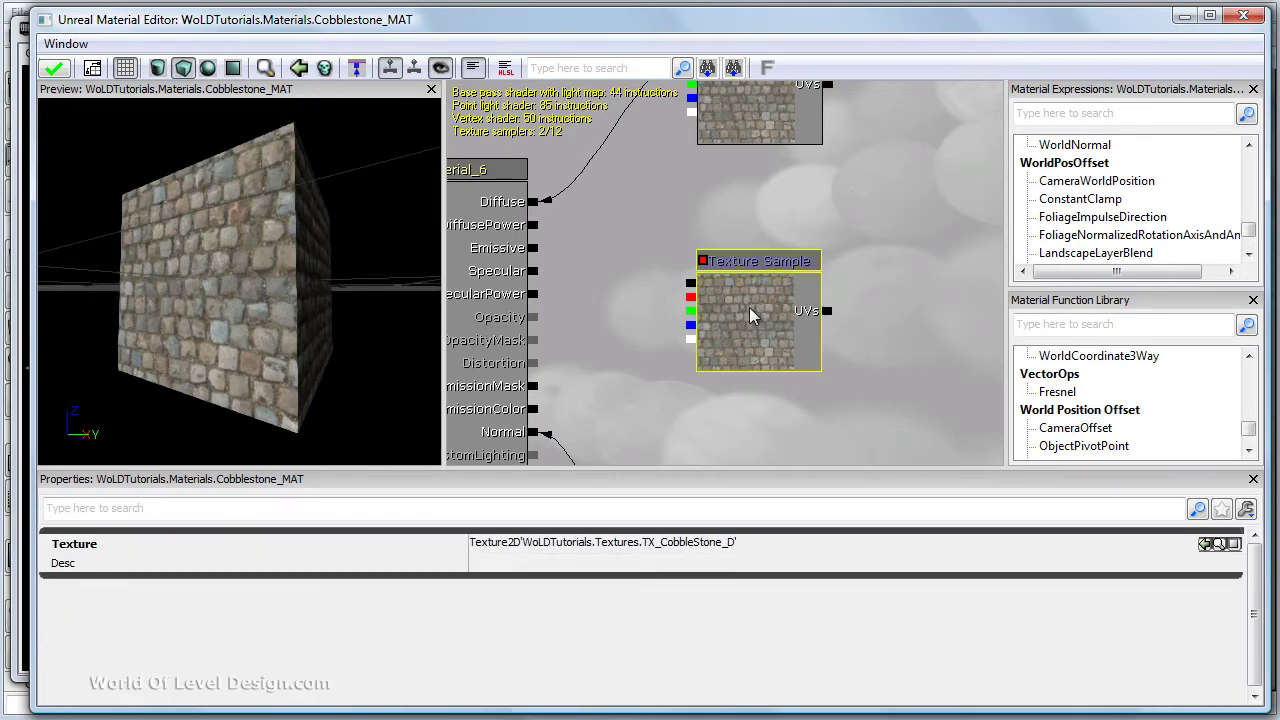
{"action": "left_click_drag", "start_coordinate": [690, 284], "coordinate": [534, 271]}
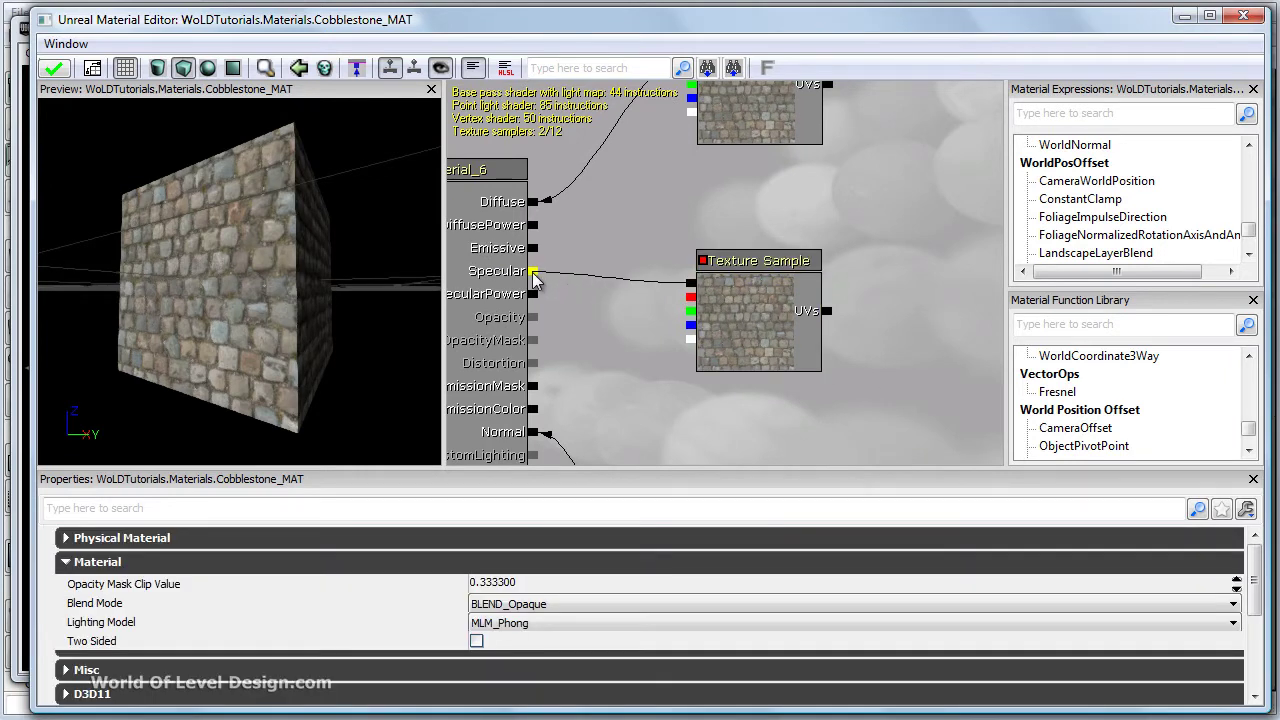
{"action": "left_click", "coordinate": [531, 204], "text": "alt"}
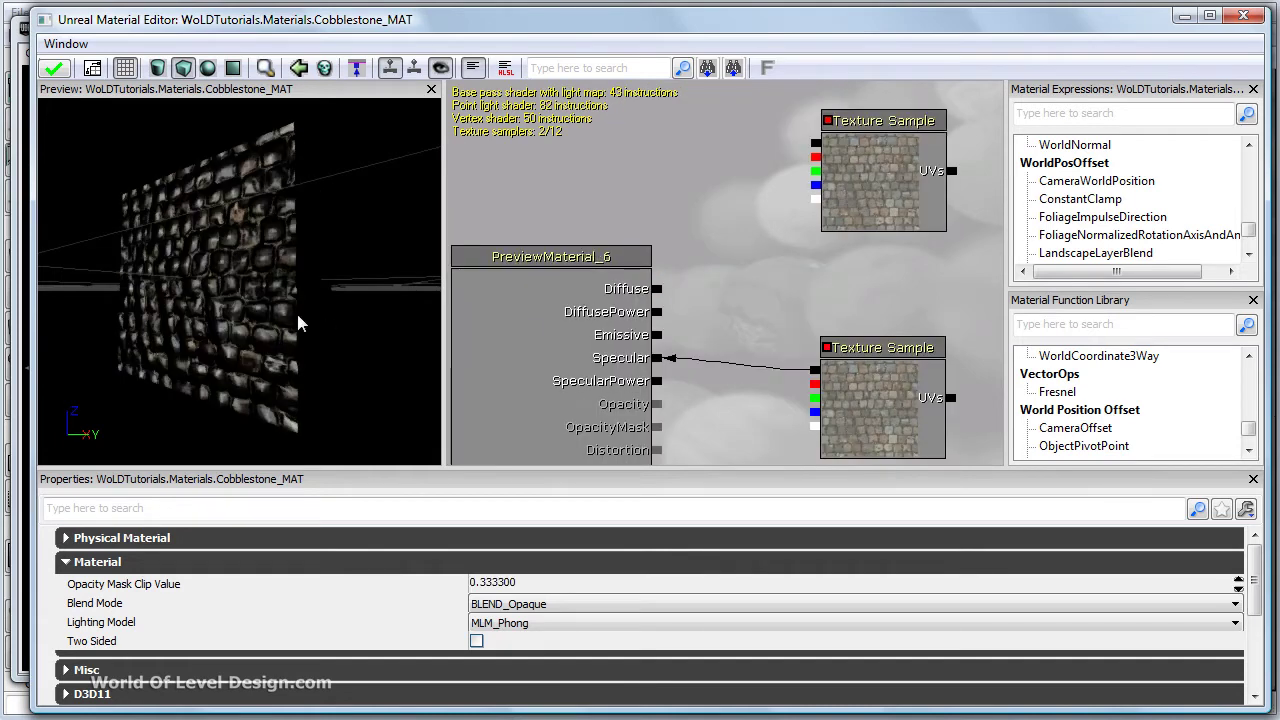
{"action": "left_click", "coordinate": [860, 400]}
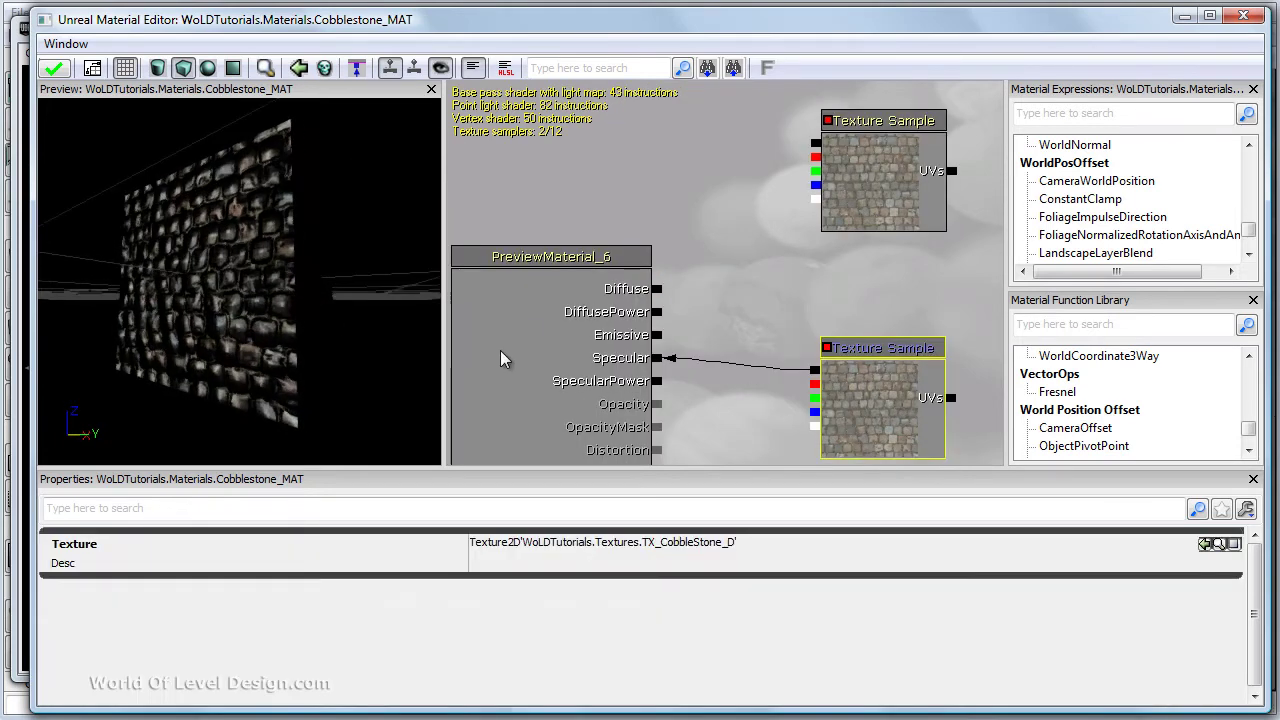
{"action": "mouse_move", "coordinate": [333, 328]}
{"action": "left_mouse_down"}
{"action": "mouse_move", "coordinate": [351, 324]}
{"action": "mouse_move", "coordinate": [334, 330]}
{"action": "left_mouse_up"}
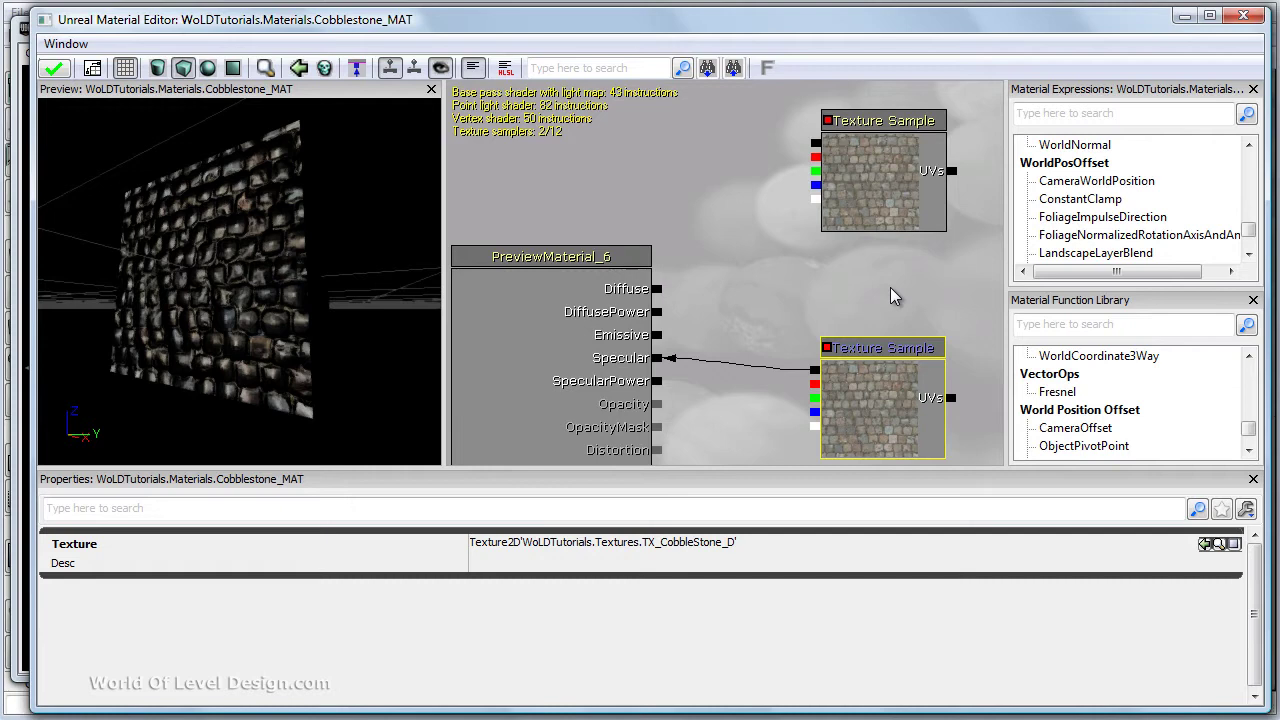
Add a Desaturation node and a Constant node near the duplicated Texture Sample
{"action": "left_click_drag", "start_coordinate": [890, 287], "coordinate": [771, 188]}
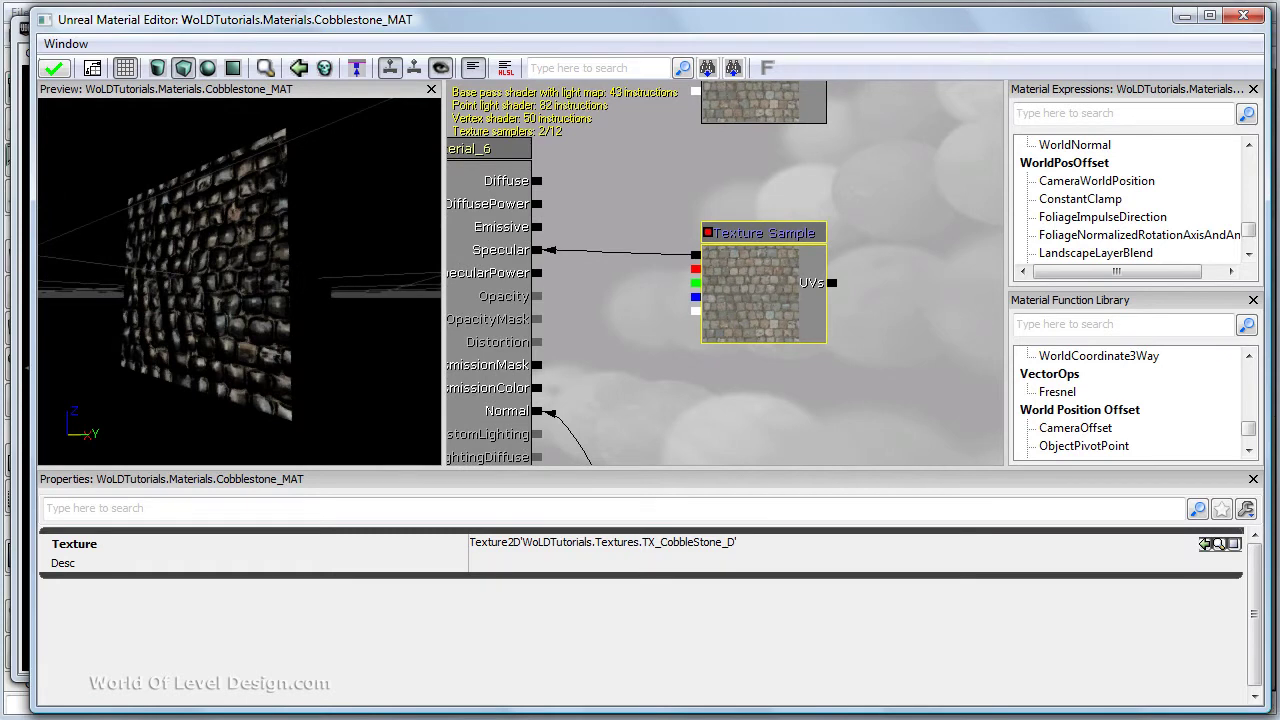
{"action": "left_click", "coordinate": [1035, 113]}
{"action": "type", "text": "d"}
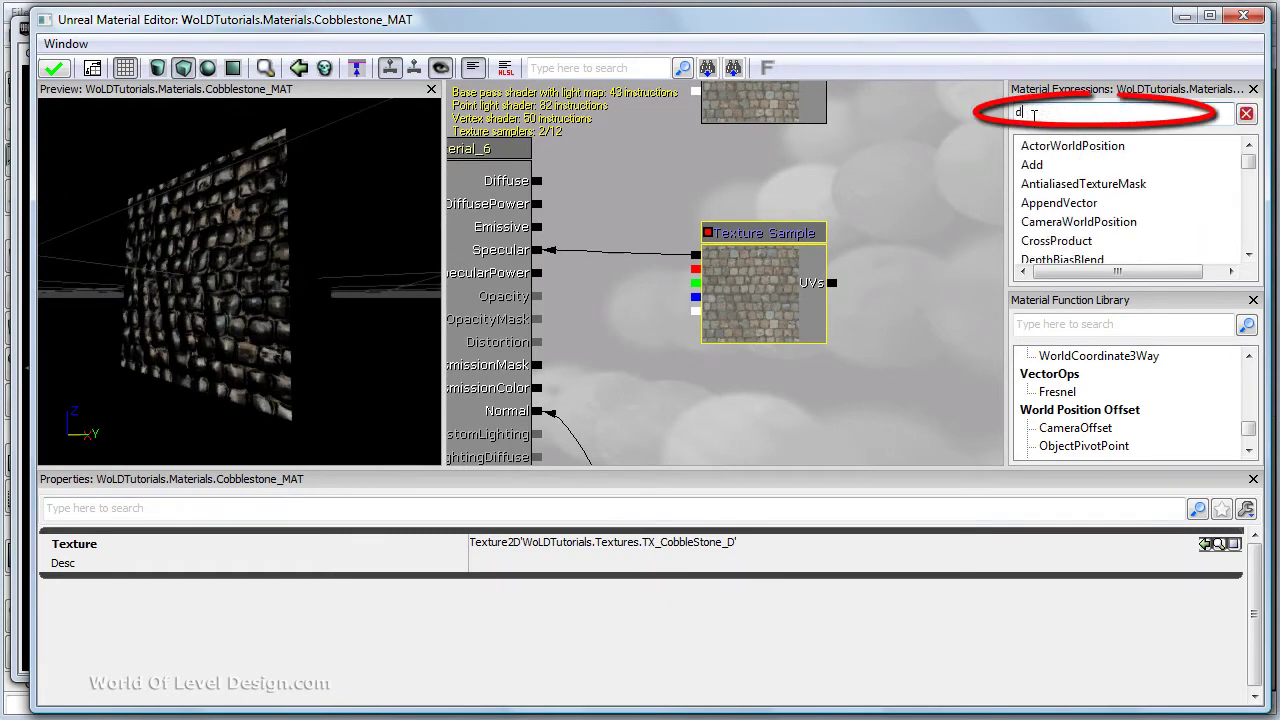
{"action": "type", "text": "esa"}
{"action": "left_click_drag", "start_coordinate": [1068, 150], "coordinate": [844, 162]}
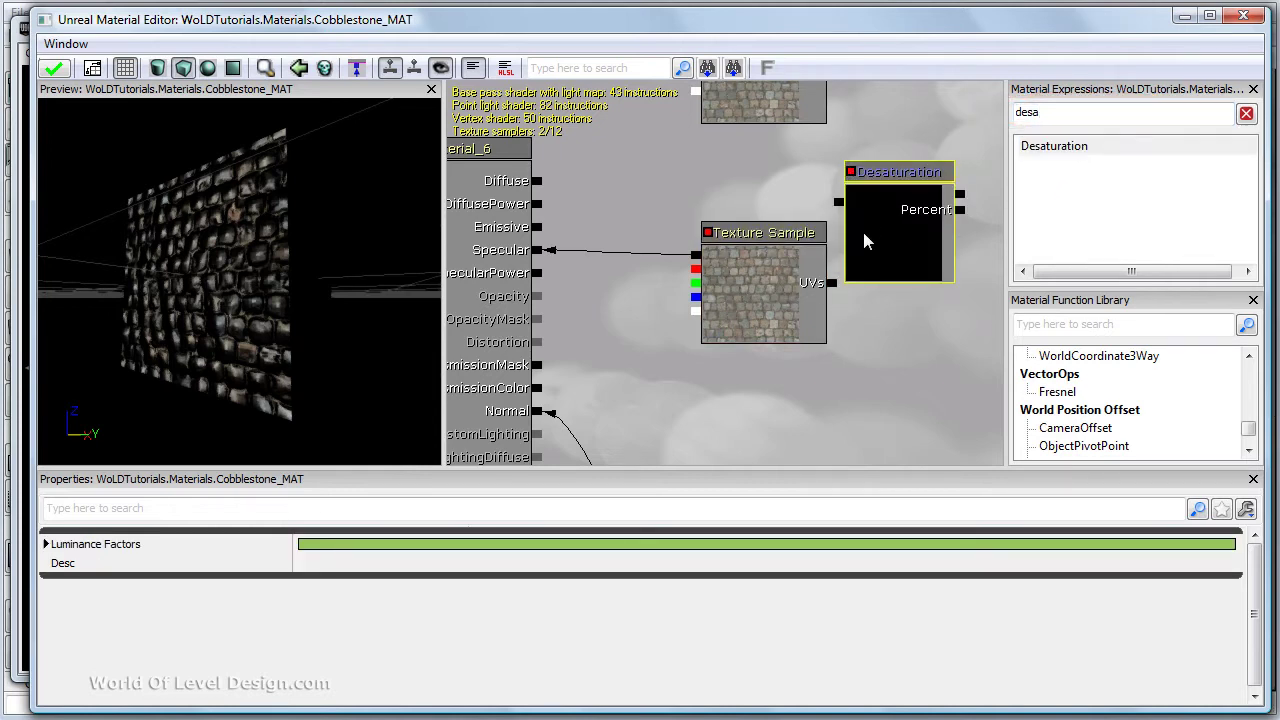
{"action": "left_click", "coordinate": [889, 361]}
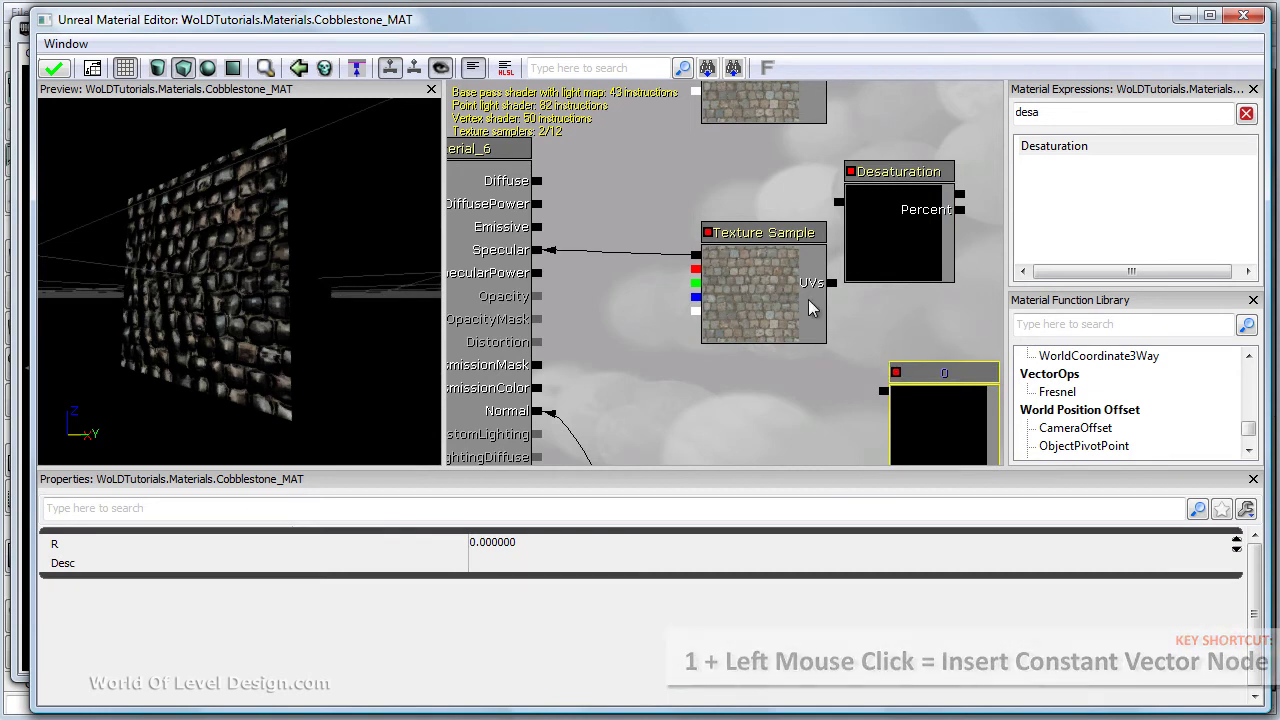
Arrange the Desaturation node between the material and the duplicated Texture Sample, with the Constant below the sample
{"action": "left_click", "coordinate": [747, 300]}
{"action": "left_click_drag", "start_coordinate": [812, 279], "coordinate": [958, 251], "text": "ctrl"}
{"action": "left_click", "coordinate": [851, 274]}
{"action": "left_click_drag", "start_coordinate": [867, 253], "coordinate": [737, 331], "text": "ctrl"}
{"action": "left_click_drag", "start_coordinate": [835, 308], "coordinate": [764, 281]}
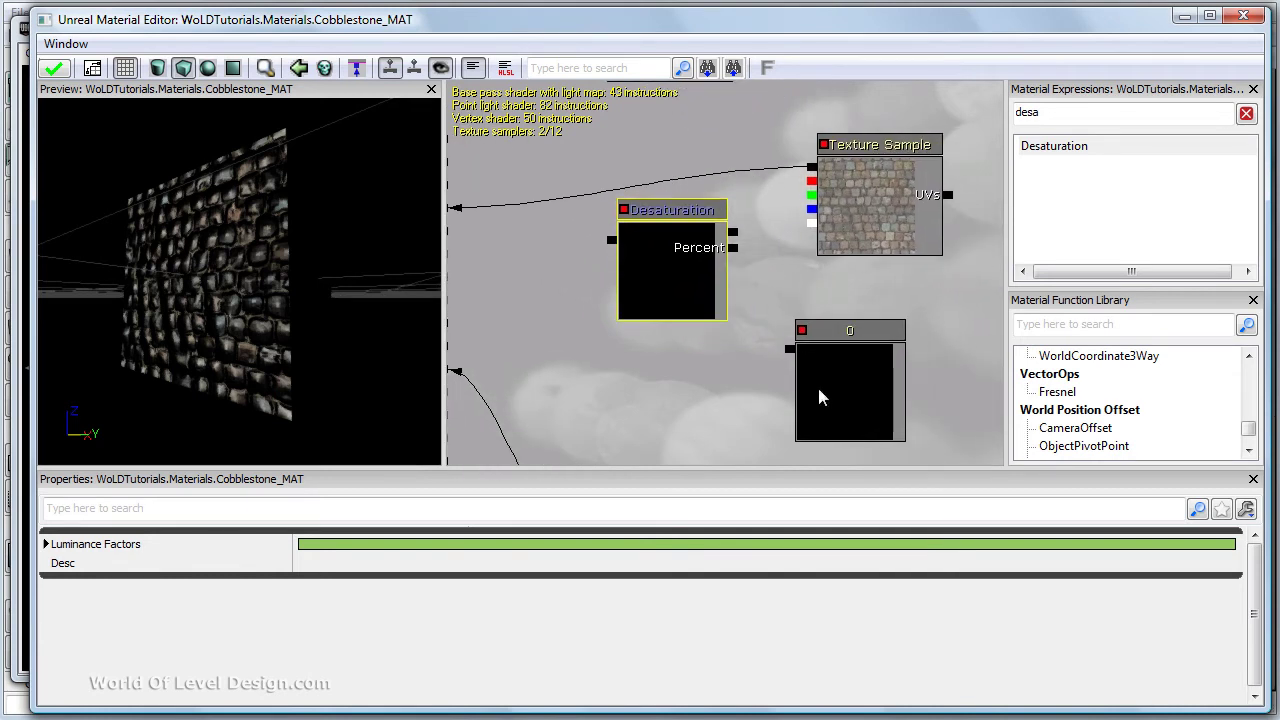
{"action": "left_click_drag", "start_coordinate": [820, 396], "coordinate": [855, 365]}
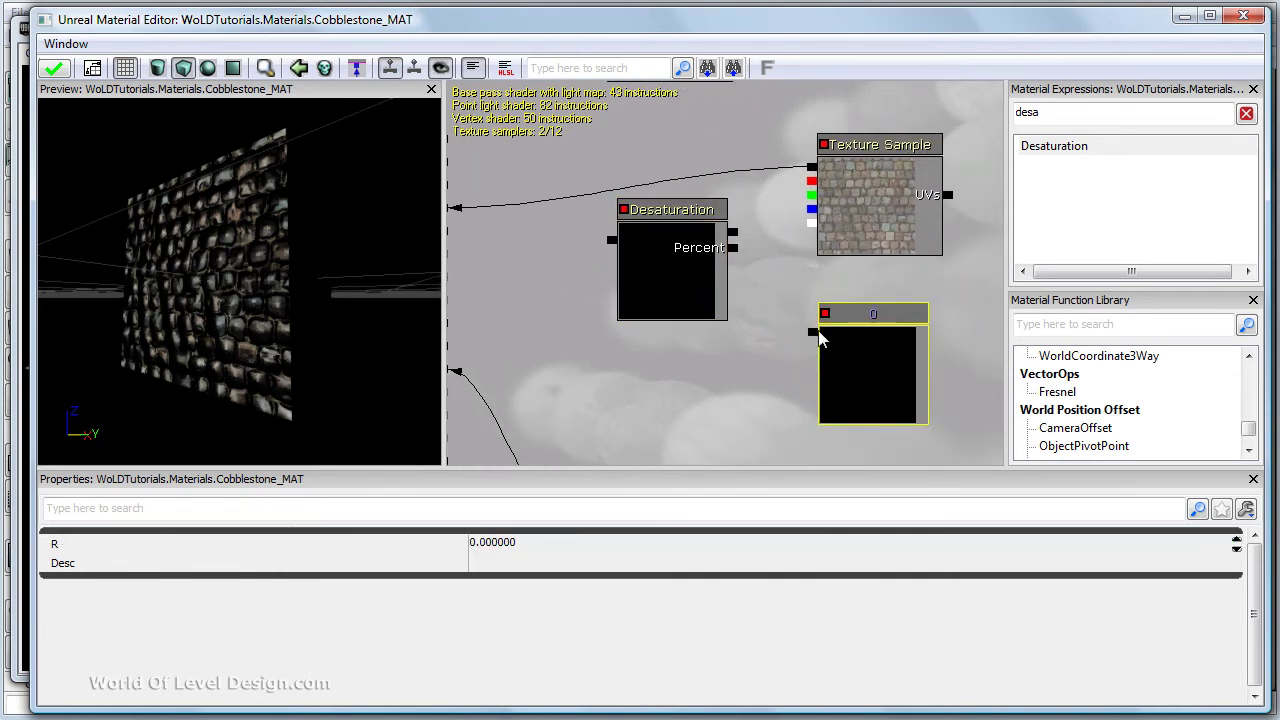
Wire the Constant into Desaturation's Percent, the duplicated texture into its other input, and the Desaturation output into Specular
{"action": "left_click_drag", "start_coordinate": [815, 341], "coordinate": [735, 250]}
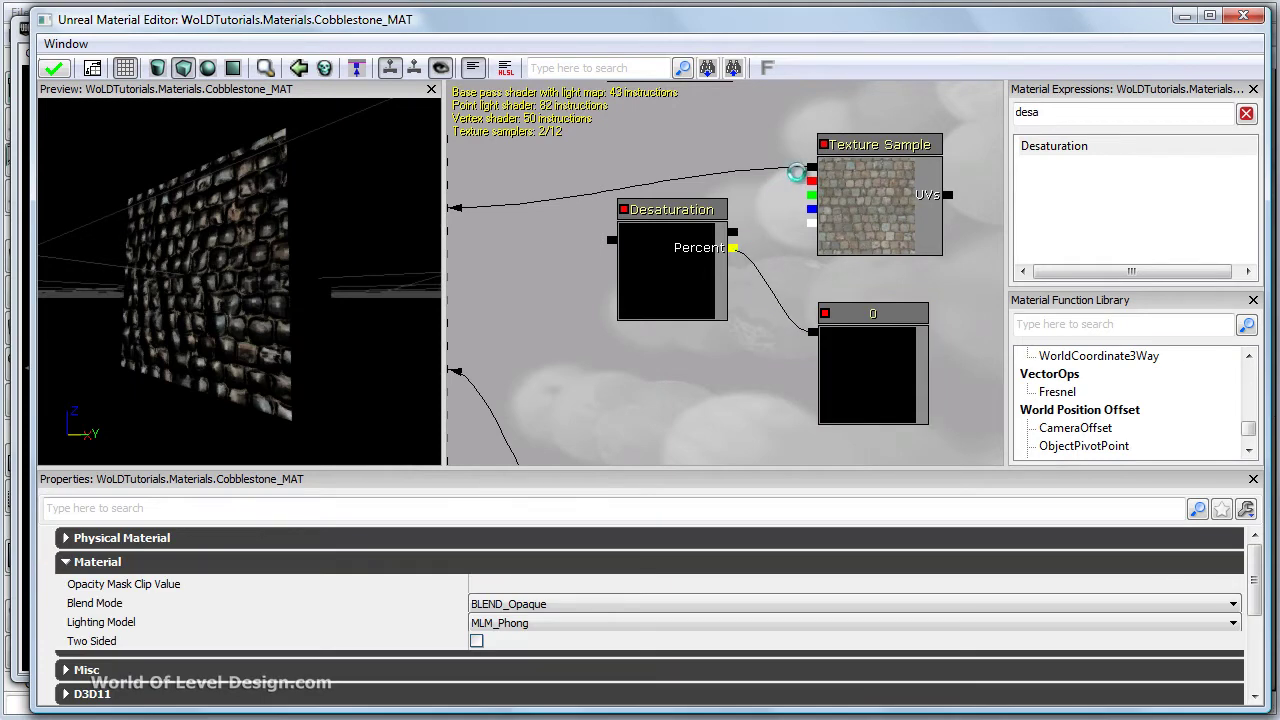
{"action": "left_click_drag", "start_coordinate": [812, 168], "coordinate": [737, 238]}
{"action": "left_click_drag", "start_coordinate": [590, 213], "coordinate": [714, 231]}
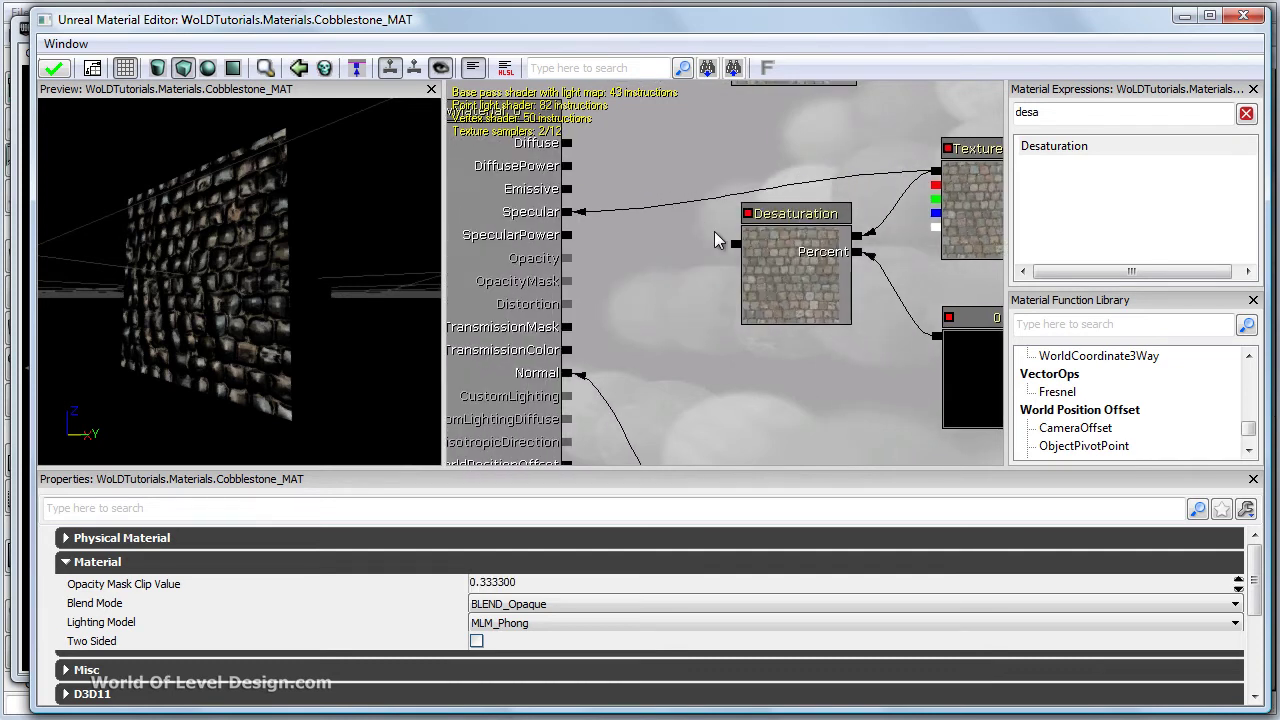
{"action": "left_click_drag", "start_coordinate": [589, 222], "coordinate": [566, 213]}
Set the R value of the Constant feeding Desaturation's Percent to 1
{"action": "left_click_drag", "start_coordinate": [610, 306], "coordinate": [445, 265]}
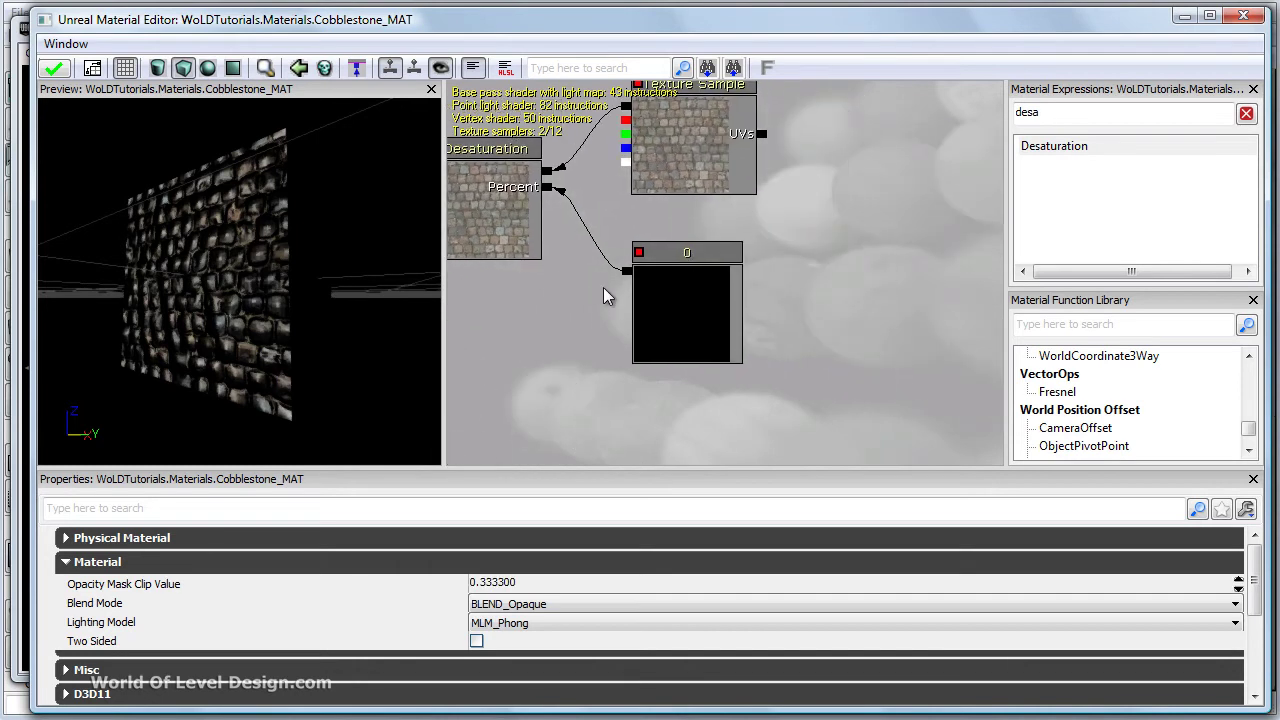
{"action": "left_click_drag", "start_coordinate": [614, 320], "coordinate": [748, 400]}
{"action": "left_click", "coordinate": [787, 403]}
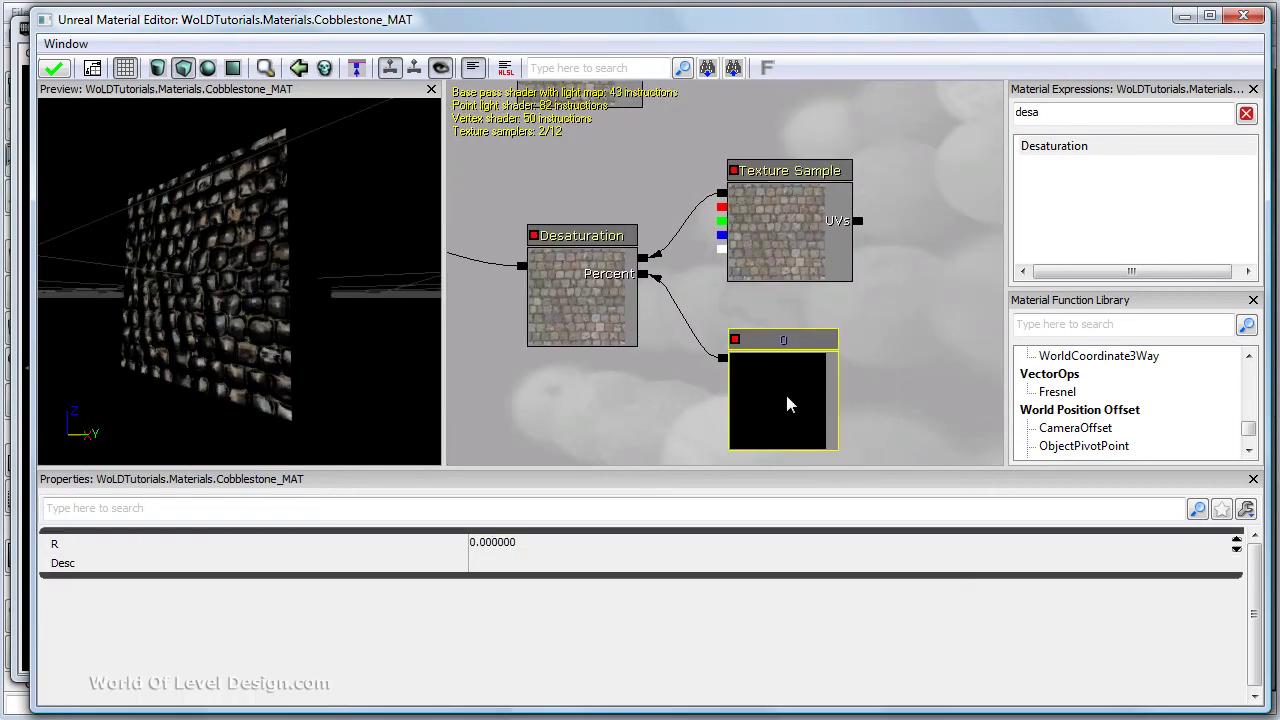
{"action": "left_click", "coordinate": [529, 544]}
{"action": "type", "text": "1"}
{"action": "key", "text": "Return"}
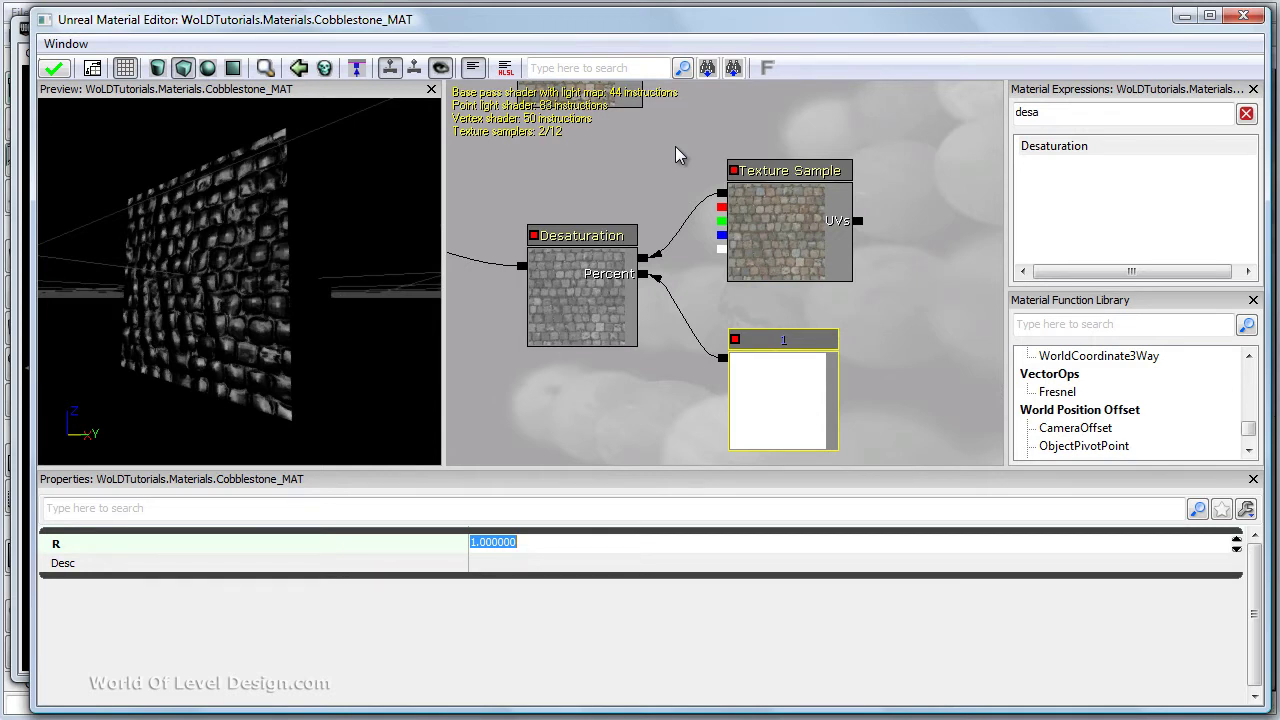
Add a Power node and a second Constant node in the empty graph area beyond the duplicated Texture Sample
{"action": "left_click_drag", "start_coordinate": [930, 222], "coordinate": [780, 218]}
{"action": "left_click", "coordinate": [1051, 118]}
{"action": "double_click", "coordinate": [1051, 118]}
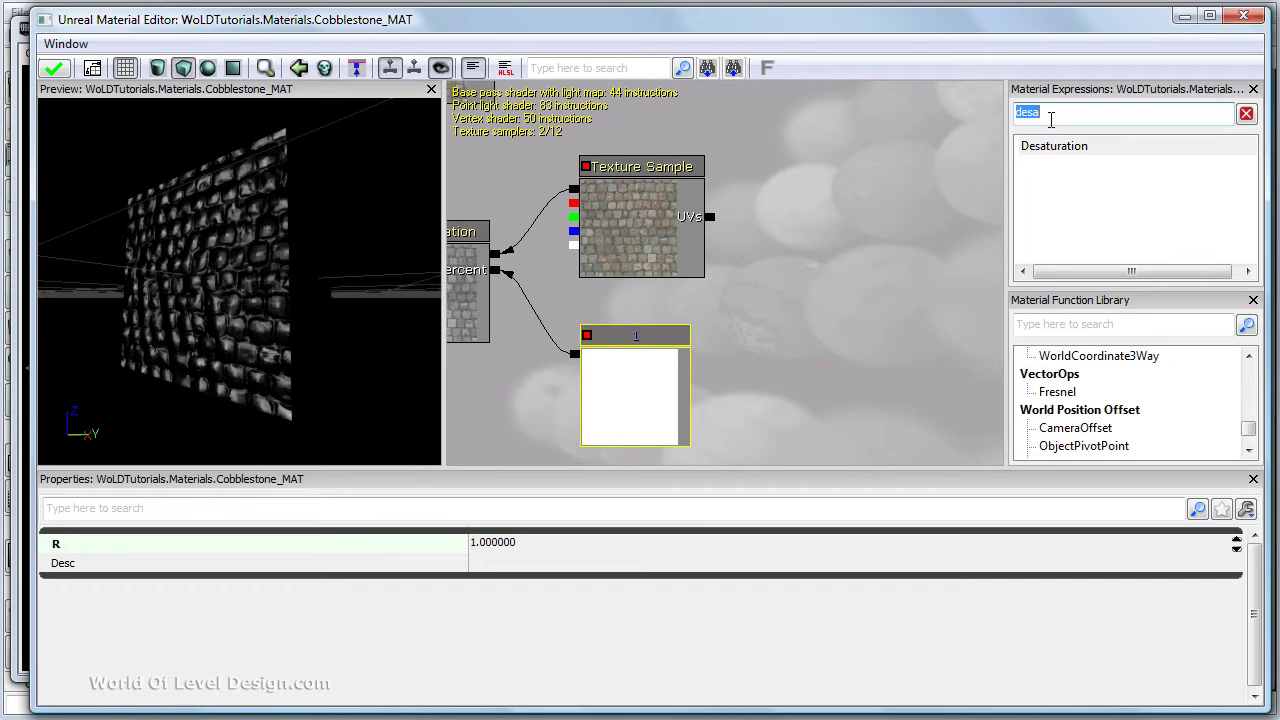
{"action": "type", "text": "power"}
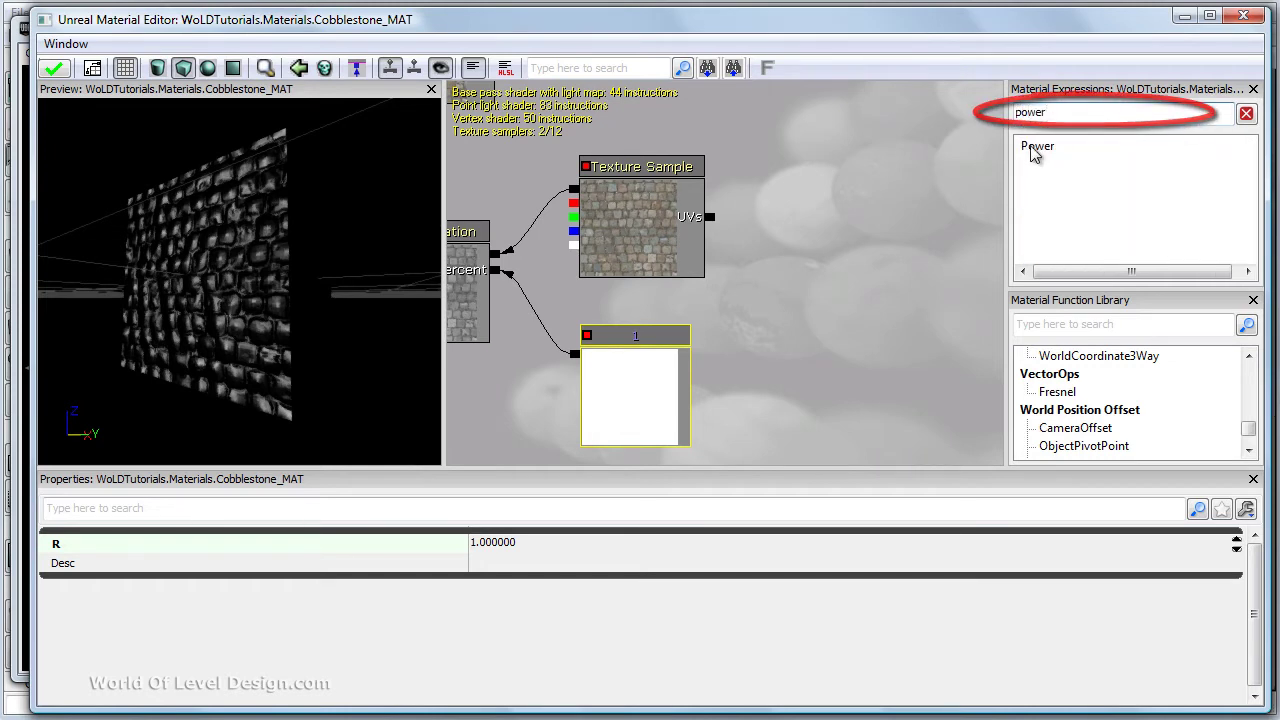
{"action": "left_click_drag", "start_coordinate": [1033, 150], "coordinate": [868, 205]}
{"action": "left_click_drag", "start_coordinate": [851, 350], "coordinate": [793, 314]}
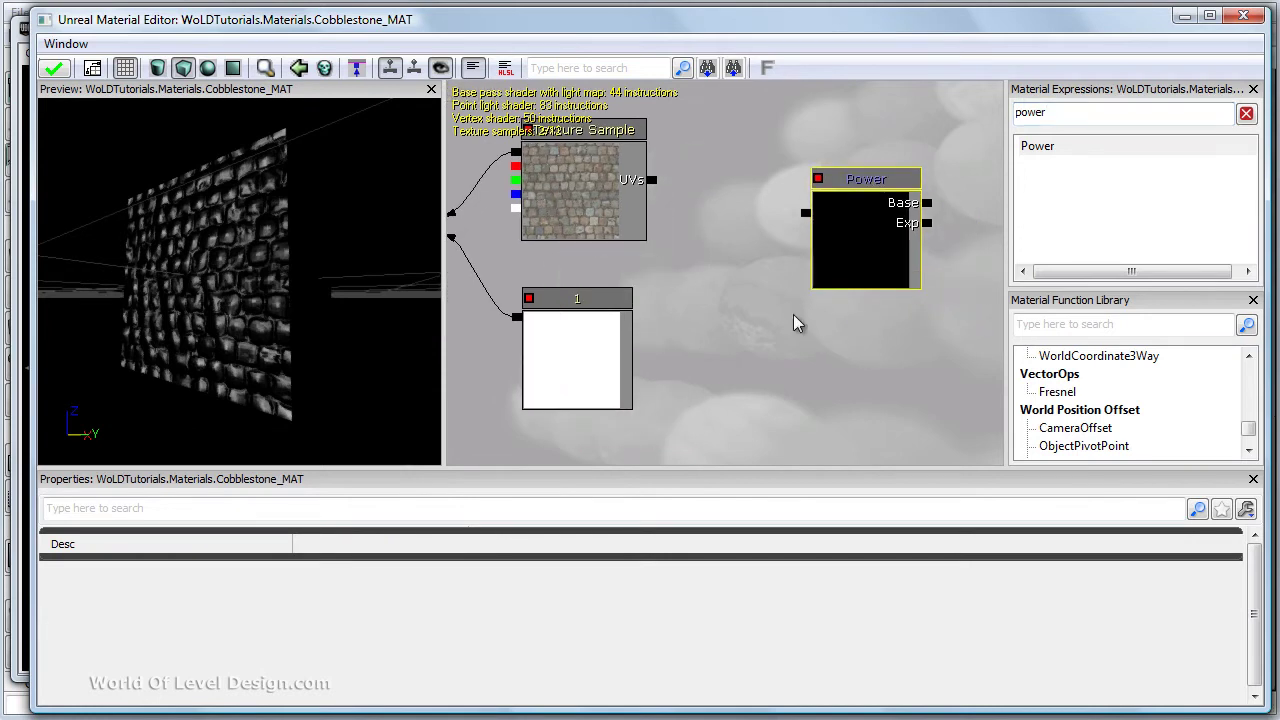
{"action": "left_click", "coordinate": [836, 356]}
Arrange the Power node between Desaturation and the duplicated Texture Sample, and move the new Constant below and beside it
{"action": "left_click_drag", "start_coordinate": [776, 312], "coordinate": [834, 318]}
{"action": "left_click", "coordinate": [900, 228]}
{"action": "left_click_drag", "start_coordinate": [900, 228], "coordinate": [787, 193], "text": "ctrl"}
{"action": "left_click", "coordinate": [603, 233]}
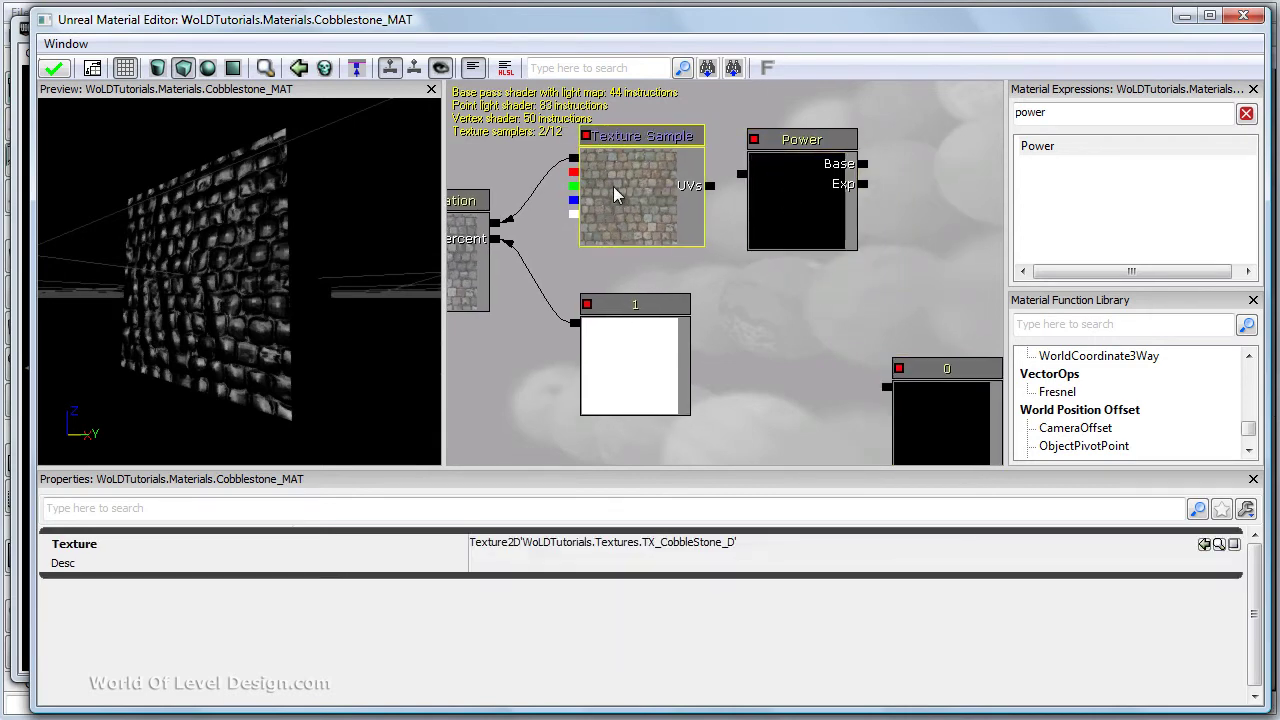
{"action": "left_click_drag", "start_coordinate": [635, 190], "coordinate": [988, 160]}
{"action": "left_click", "coordinate": [937, 427]}
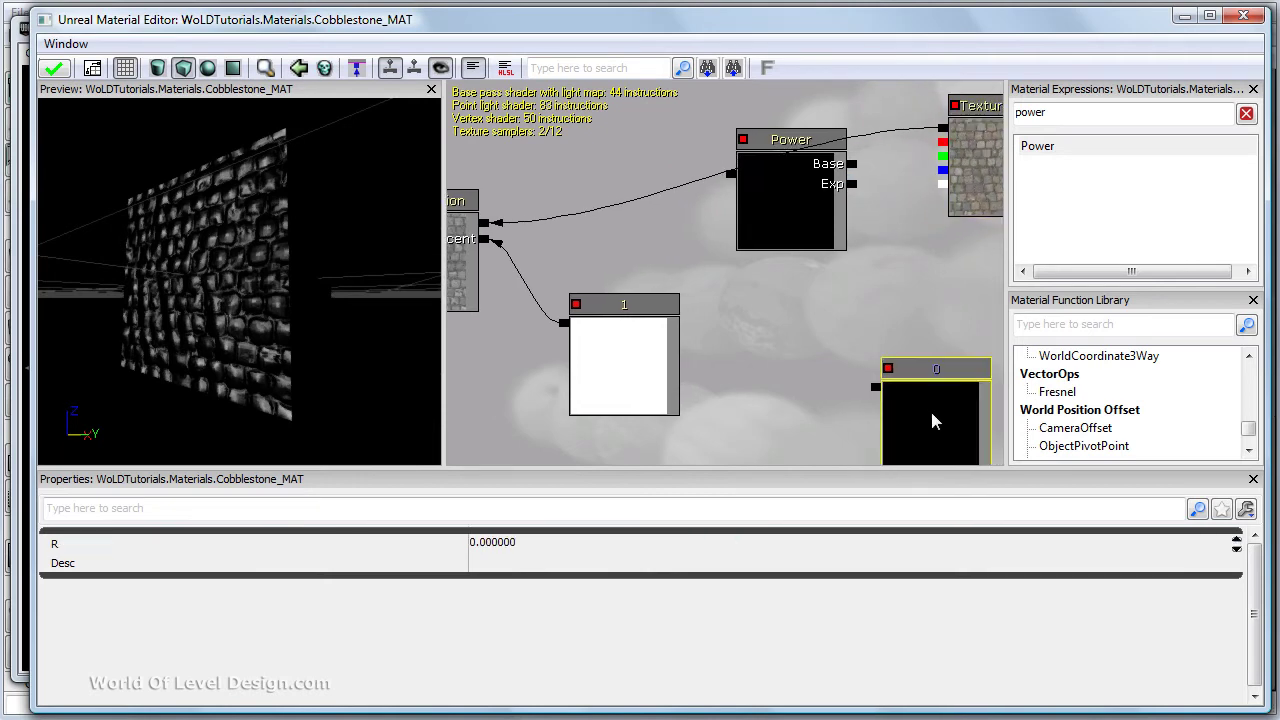
{"action": "left_click_drag", "start_coordinate": [931, 420], "coordinate": [895, 353]}
Shift the Power node slightly toward Desaturation and connect the new Constant to its Exp input
{"action": "left_click", "coordinate": [791, 212]}
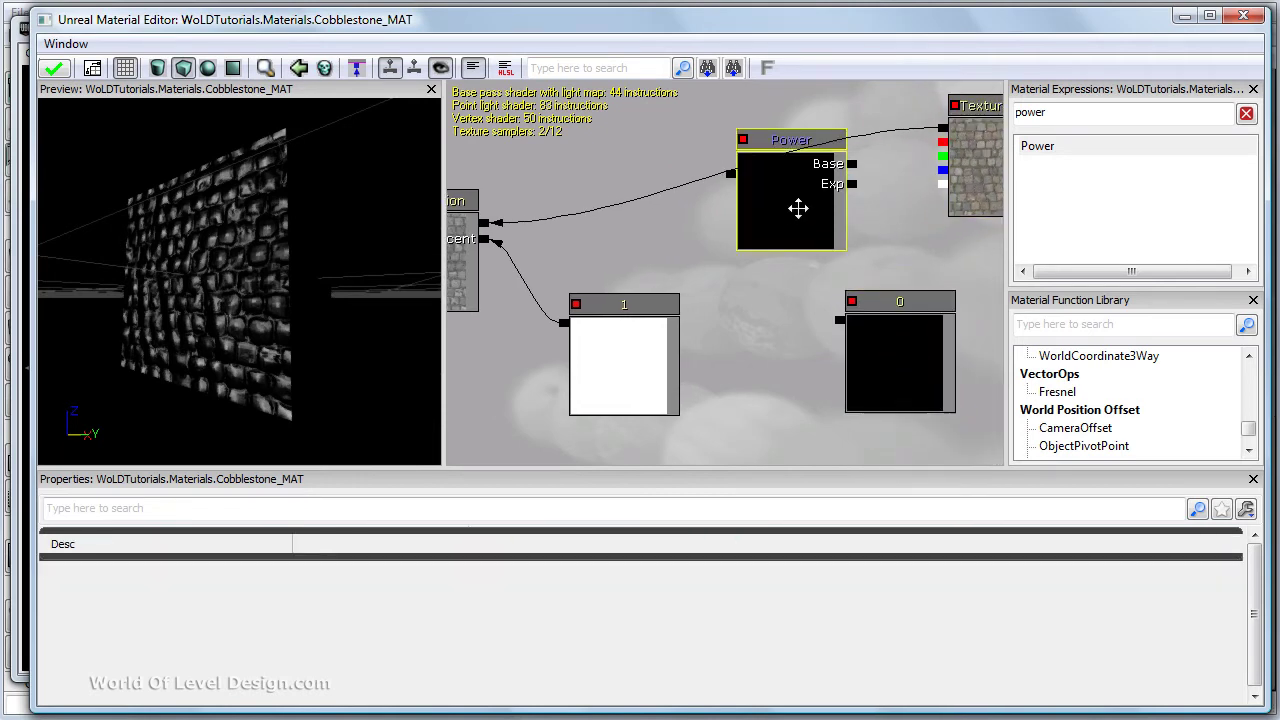
{"action": "left_click", "coordinate": [815, 275]}
{"action": "left_click_drag", "start_coordinate": [843, 322], "coordinate": [853, 190]}
Set the R value of the Constant feeding Power's Exp input to 1
{"action": "left_click", "coordinate": [885, 355]}
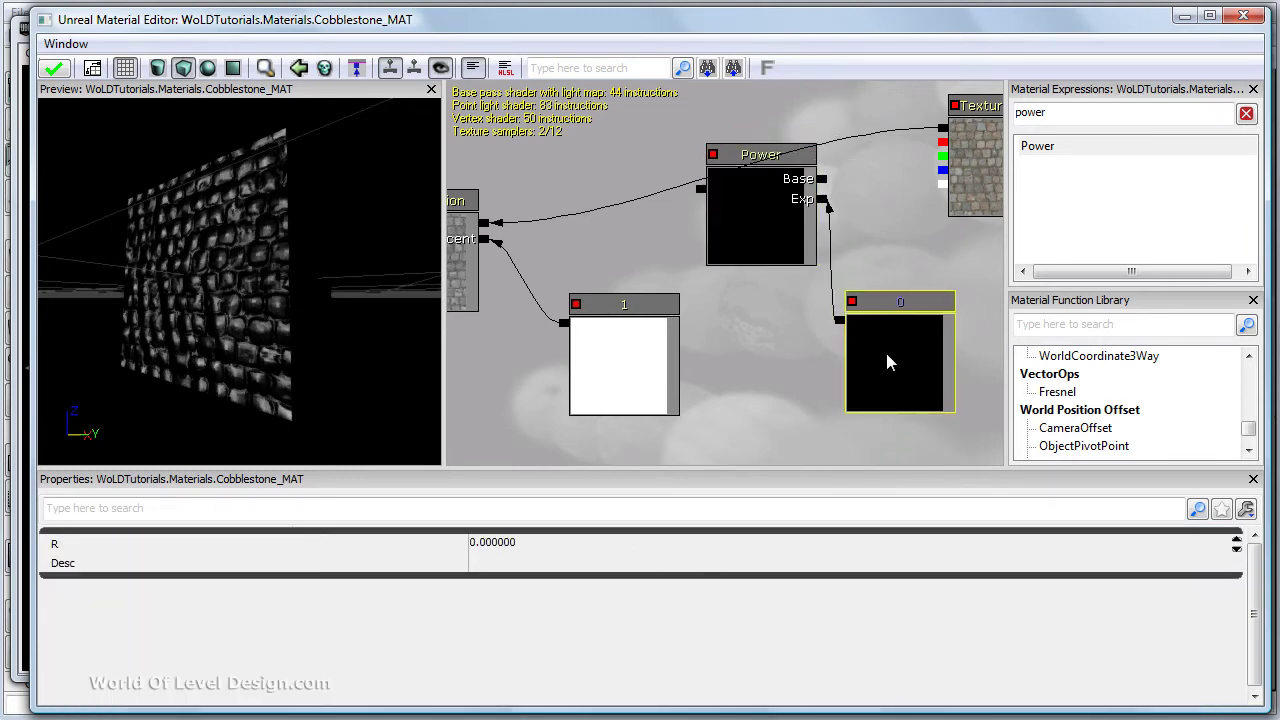
{"action": "left_click", "coordinate": [548, 545]}
{"action": "type", "text": "1"}
{"action": "key", "text": "Return"}
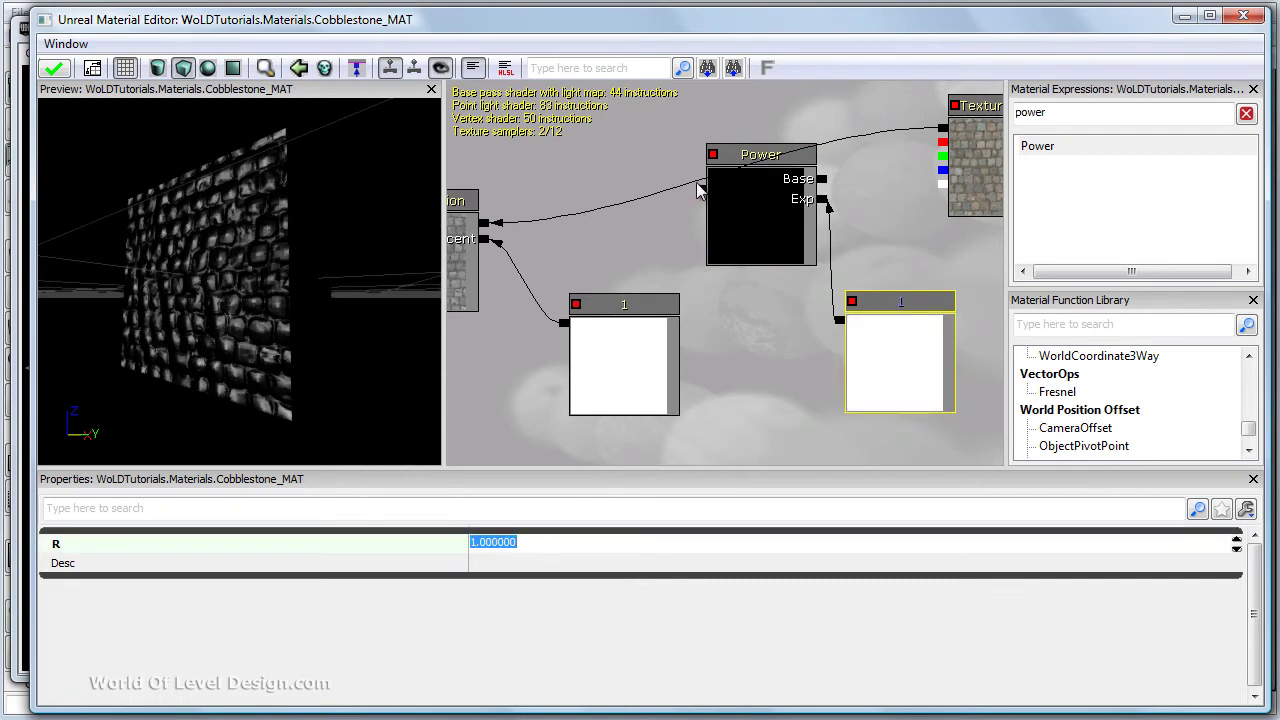
Connect Power's output to Desaturation and the duplicated Texture Sample to Power's Base, and move Power closer to Desaturation
{"action": "left_click_drag", "start_coordinate": [704, 189], "coordinate": [490, 225]}
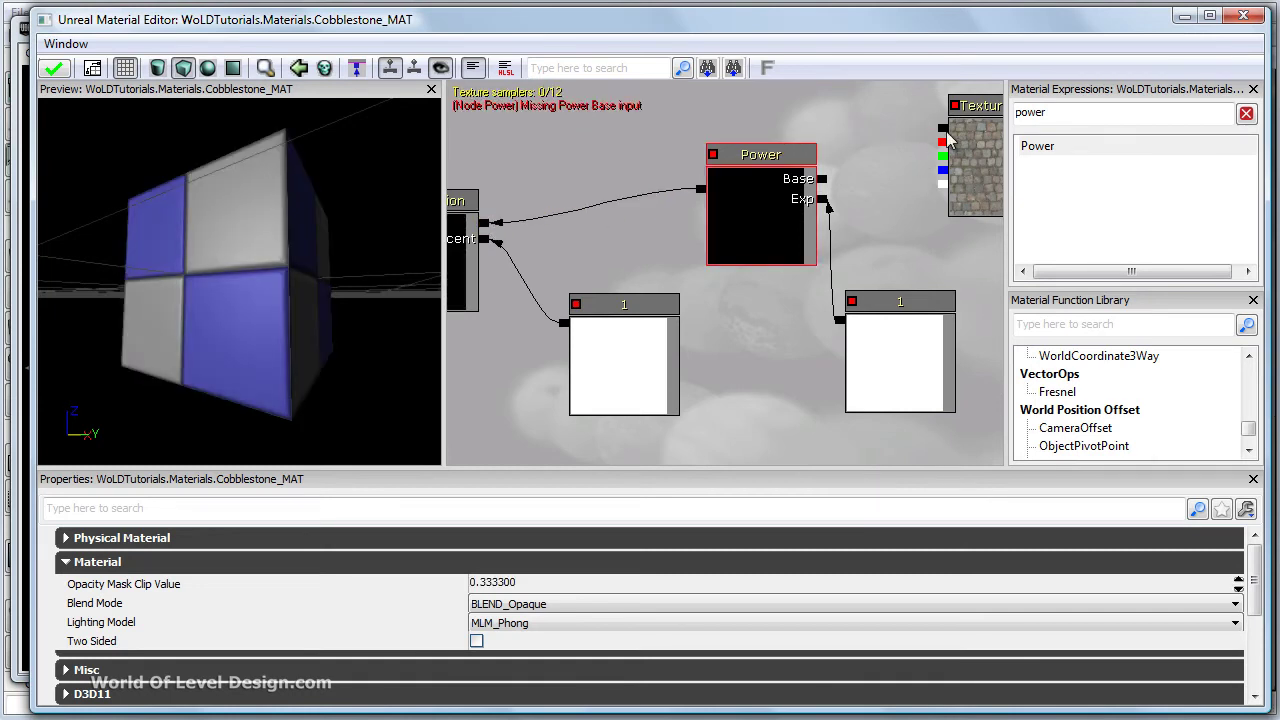
{"action": "left_click_drag", "start_coordinate": [943, 128], "coordinate": [826, 182]}
{"action": "left_click_drag", "start_coordinate": [720, 210], "coordinate": [654, 206]}
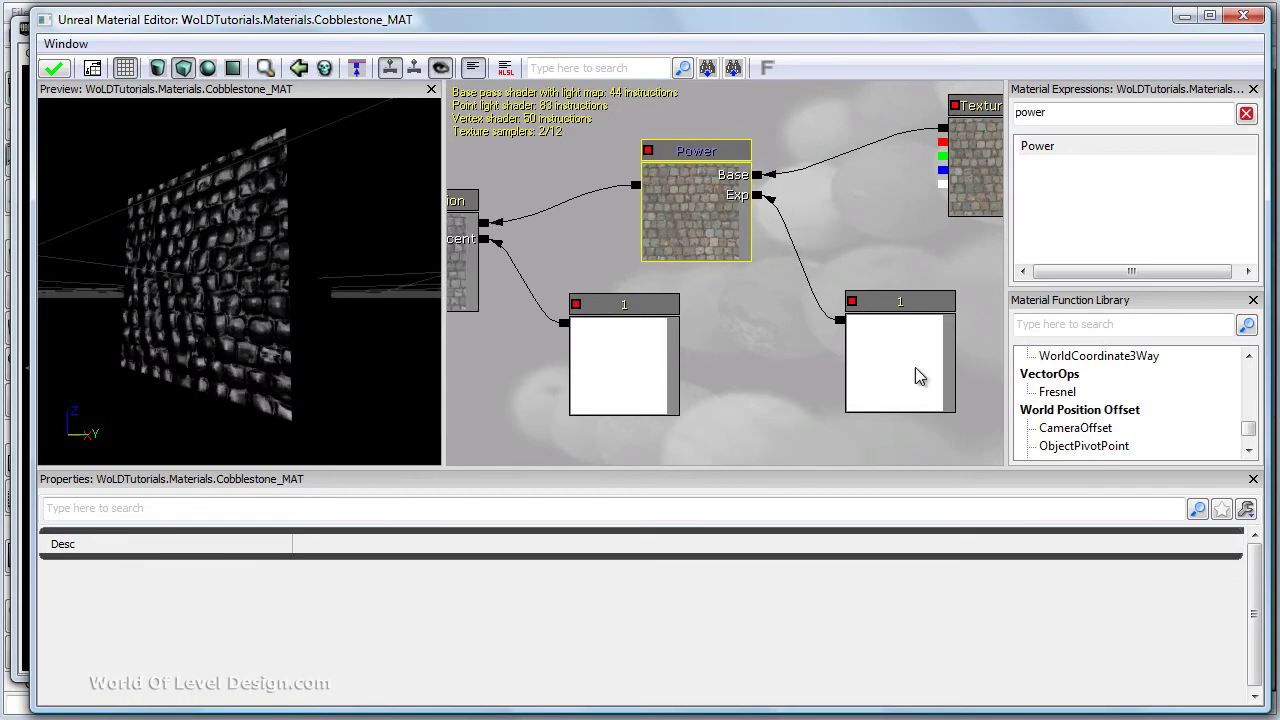
Tighten the layout by moving the duplicated Texture Sample, the Exp Constant and the Percent Constant closer to their connected nodes
{"action": "left_click_drag", "start_coordinate": [918, 367], "coordinate": [880, 370]}
{"action": "left_click_drag", "start_coordinate": [980, 175], "coordinate": [889, 199]}
{"action": "left_click_drag", "start_coordinate": [748, 272], "coordinate": [847, 262]}
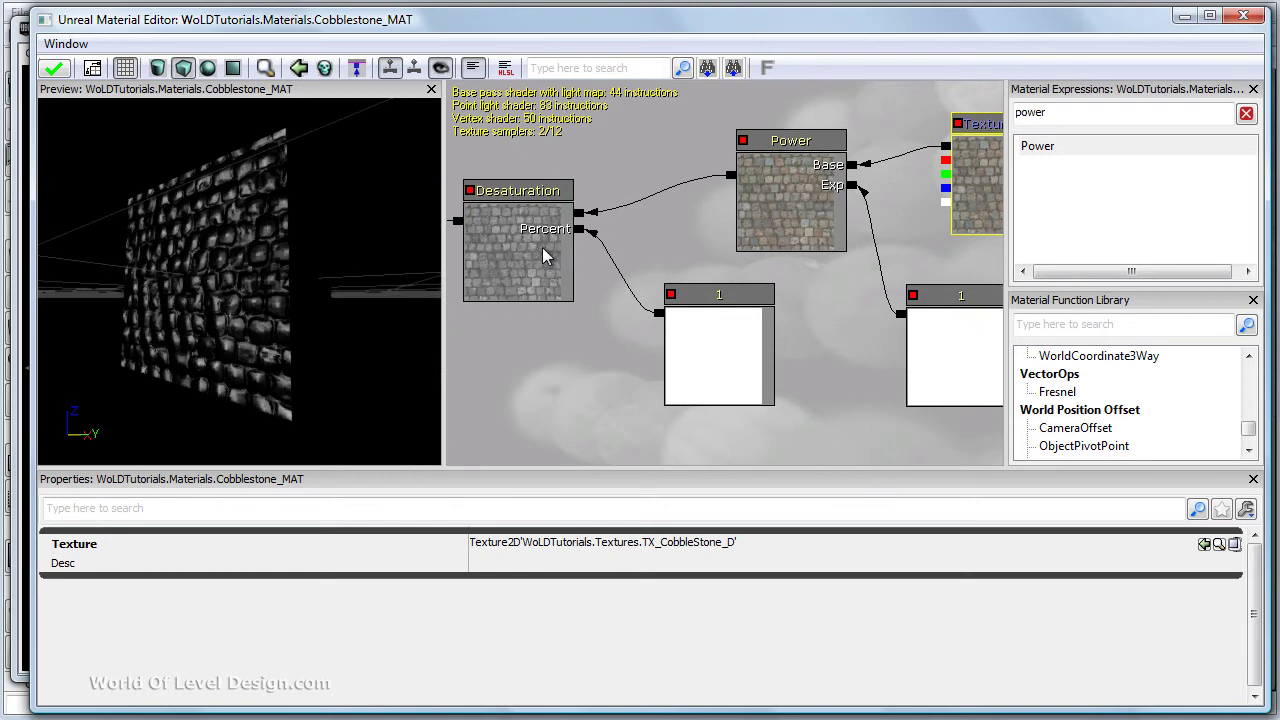
{"action": "left_click", "coordinate": [697, 345]}
{"action": "left_click_drag", "start_coordinate": [686, 344], "coordinate": [650, 349], "text": "ctrl"}
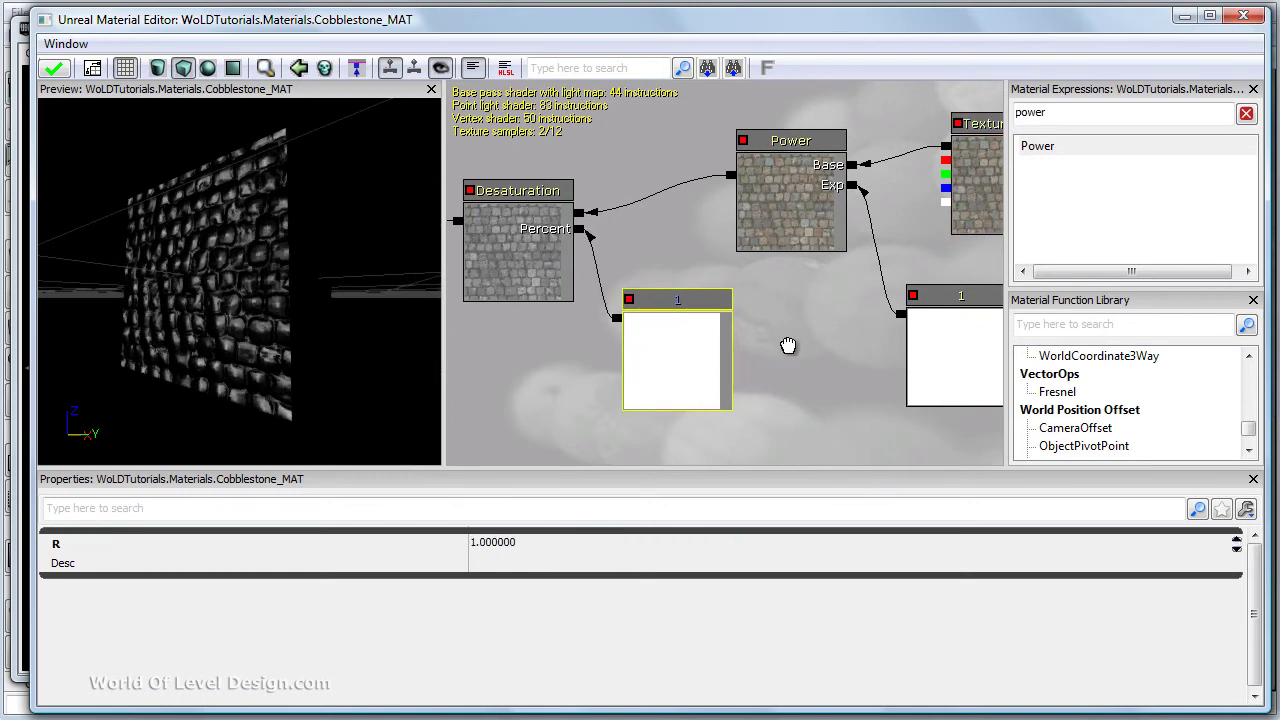
{"action": "left_click_drag", "start_coordinate": [760, 344], "coordinate": [630, 349]}
Set the R value of the Constant feeding Power's Exp input to 3
{"action": "left_click", "coordinate": [824, 345]}
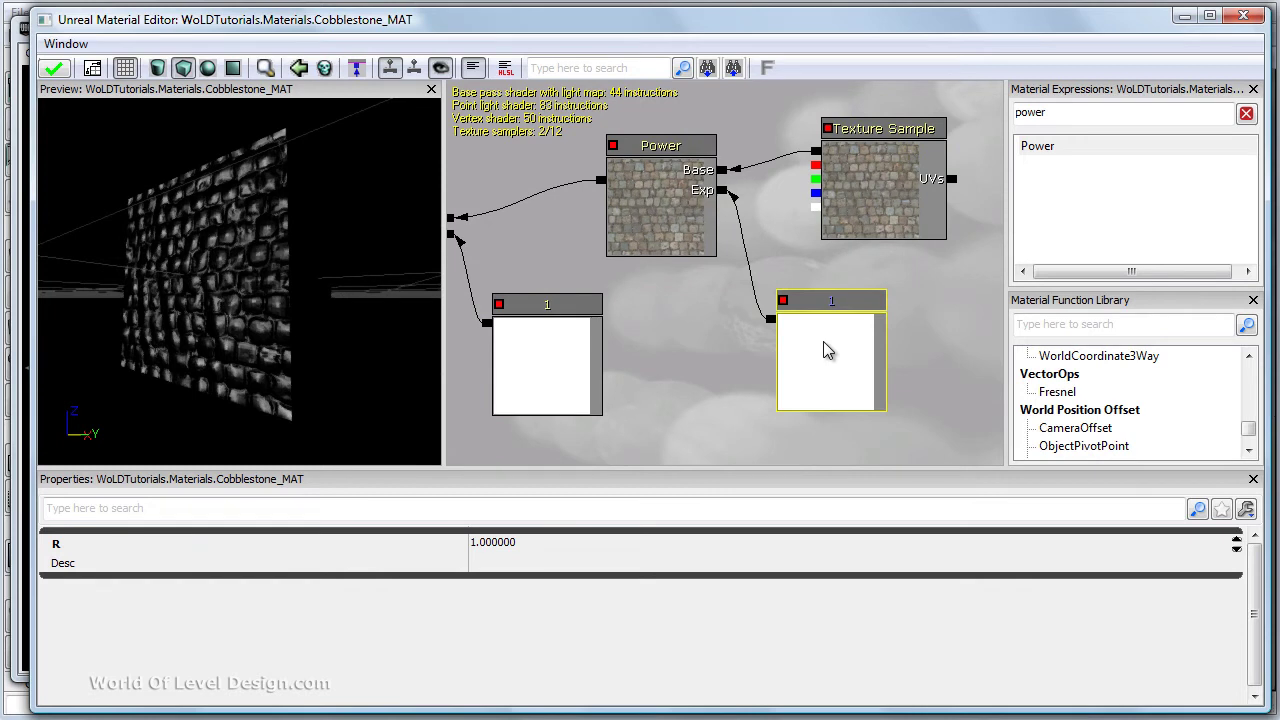
{"action": "left_click_drag", "start_coordinate": [708, 343], "coordinate": [830, 338]}
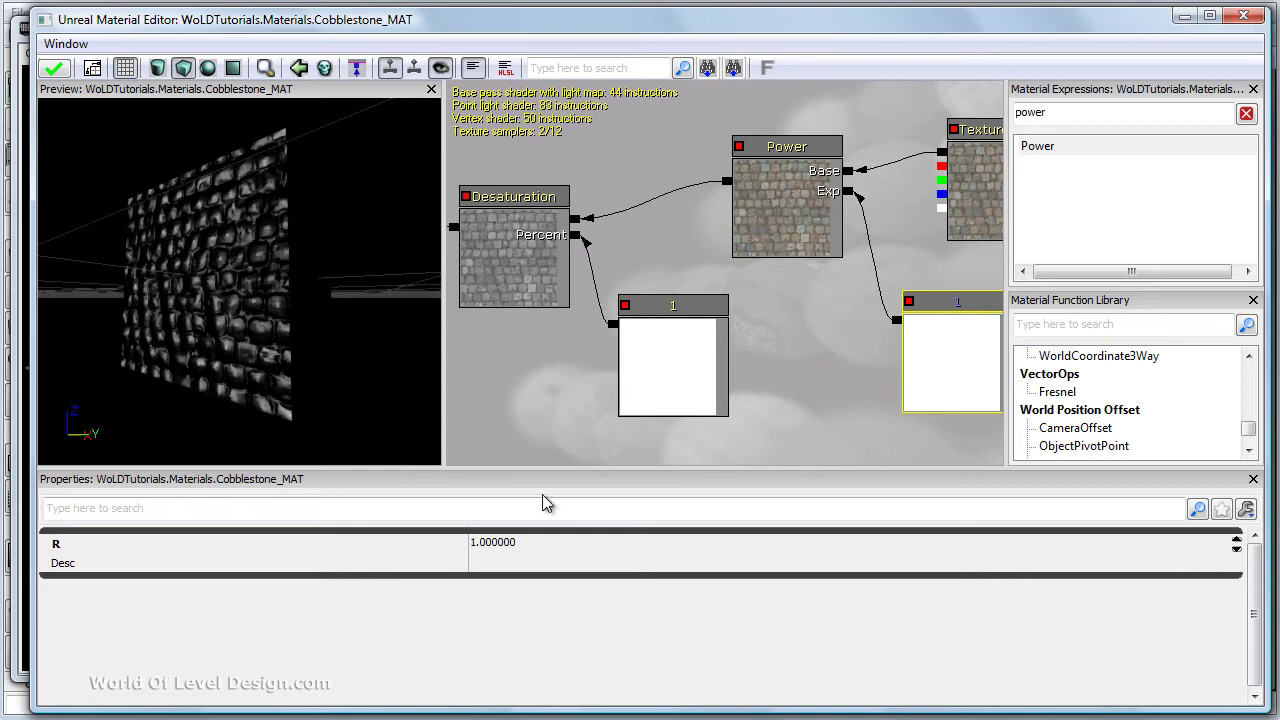
{"action": "left_click", "coordinate": [533, 542]}
{"action": "type", "text": "3"}
{"action": "key", "text": "Return"}
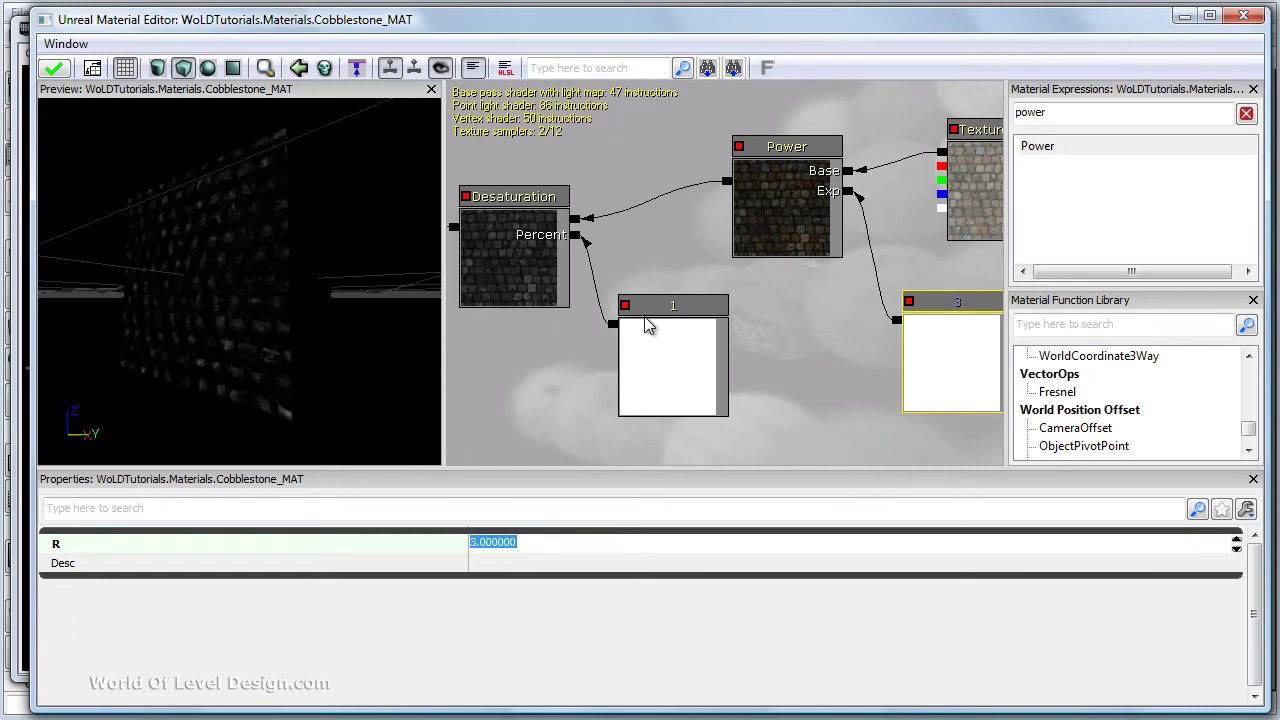
Move the Power node, its Texture Sample and its Exp Constant together away from Desaturation to make room between them
{"action": "left_click_drag", "start_coordinate": [646, 319], "coordinate": [581, 245]}
{"action": "left_click", "coordinate": [592, 196]}
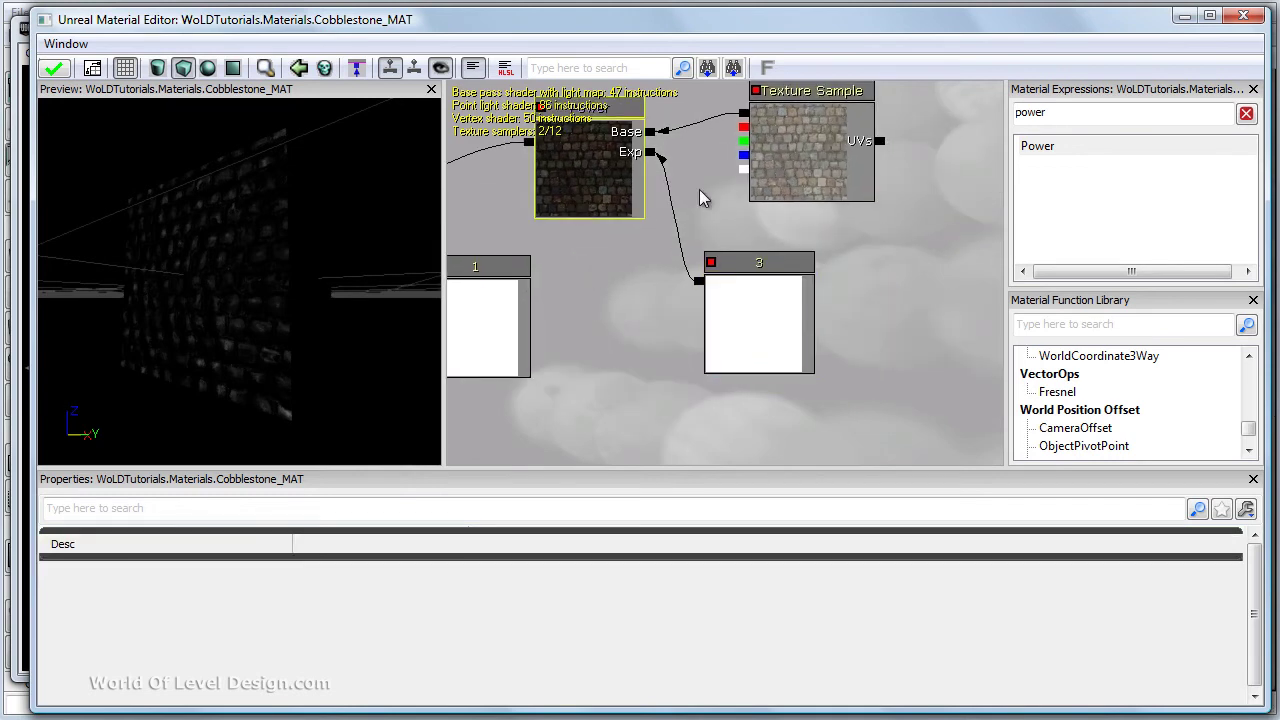
{"action": "left_click", "coordinate": [779, 166], "text": "ctrl"}
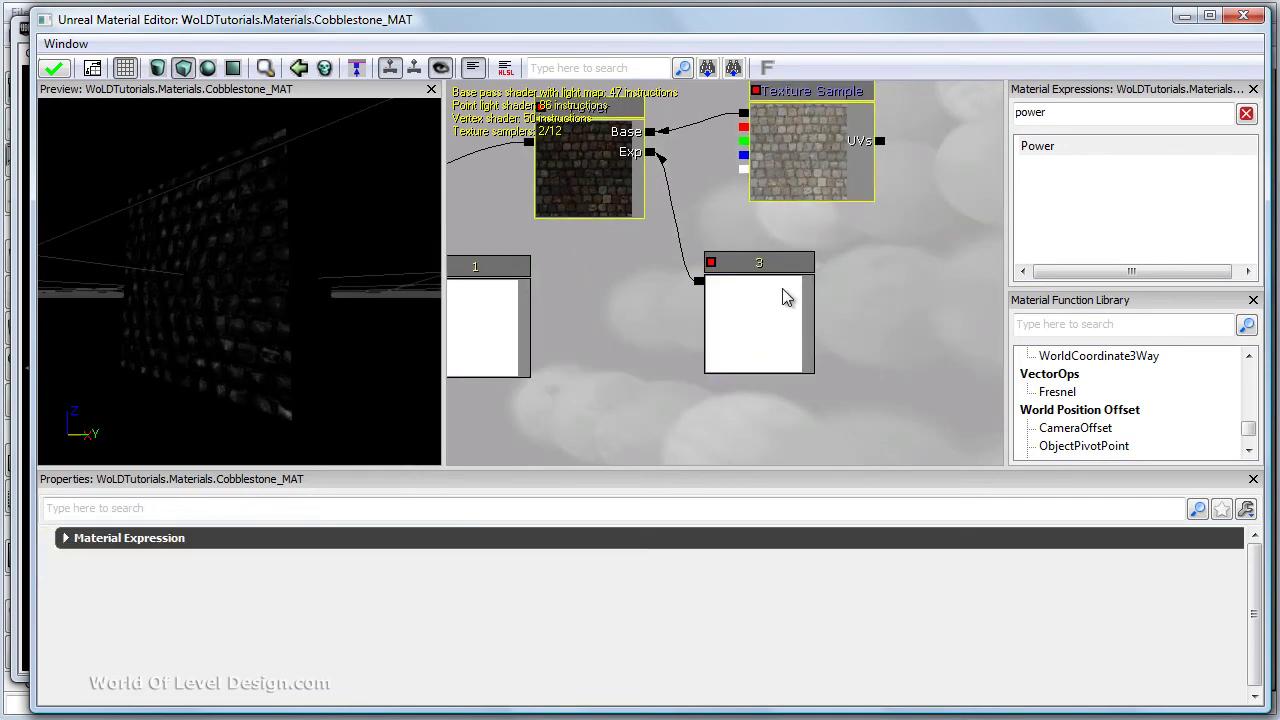
{"action": "left_click", "coordinate": [777, 306], "text": "ctrl"}
{"action": "left_click_drag", "start_coordinate": [906, 345], "coordinate": [883, 402]}
{"action": "scroll", "coordinate": [880, 393], "scroll_direction": "down", "scroll_amount": 3}
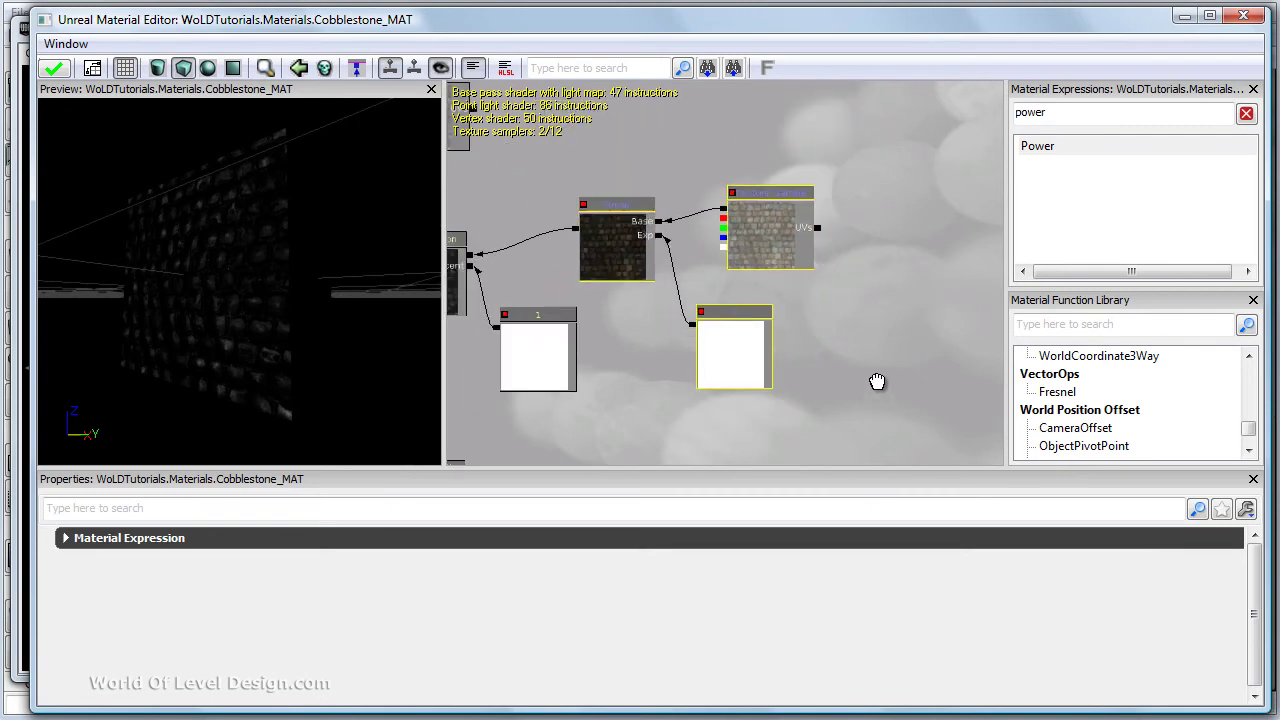
{"action": "left_click_drag", "start_coordinate": [726, 366], "coordinate": [897, 360]}
{"action": "scroll", "coordinate": [761, 378], "scroll_direction": "up", "scroll_amount": 1}
{"action": "scroll", "coordinate": [748, 266], "scroll_direction": "up", "scroll_amount": 2}
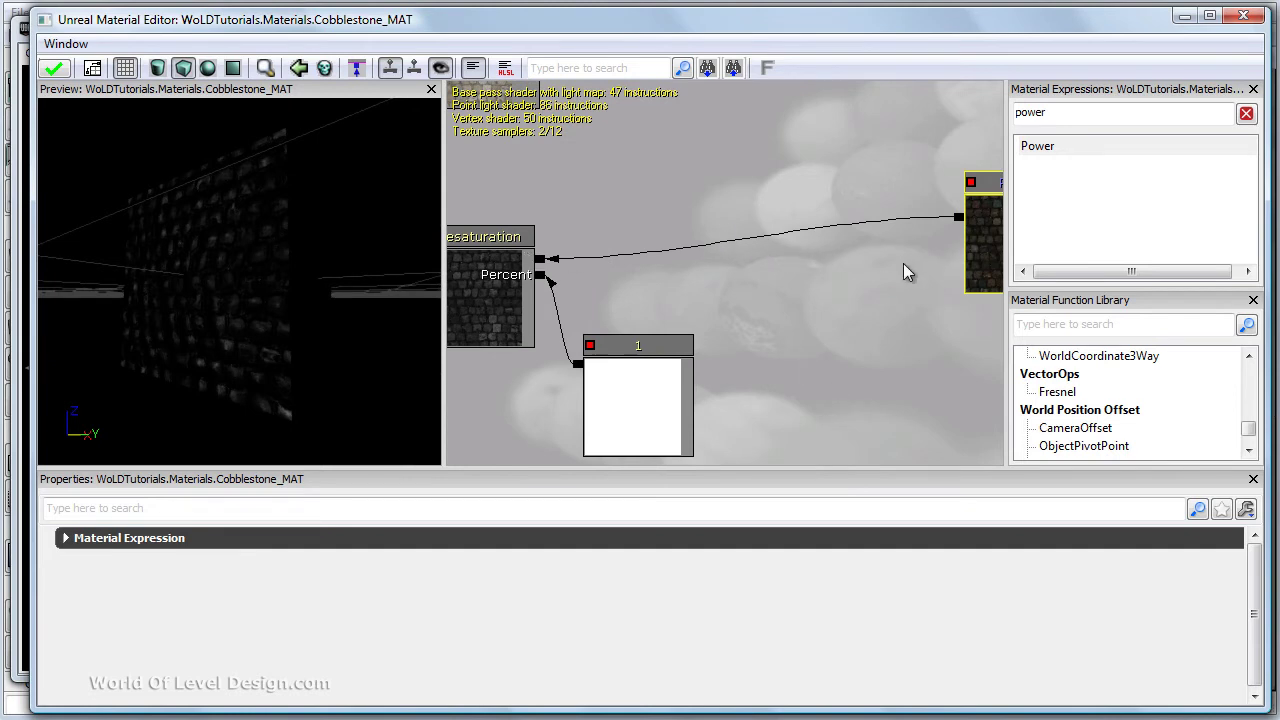
Add a Constant and a Multiply node between Desaturation and Power, and set the new Constant's R value to 1
{"action": "left_click", "coordinate": [834, 359]}
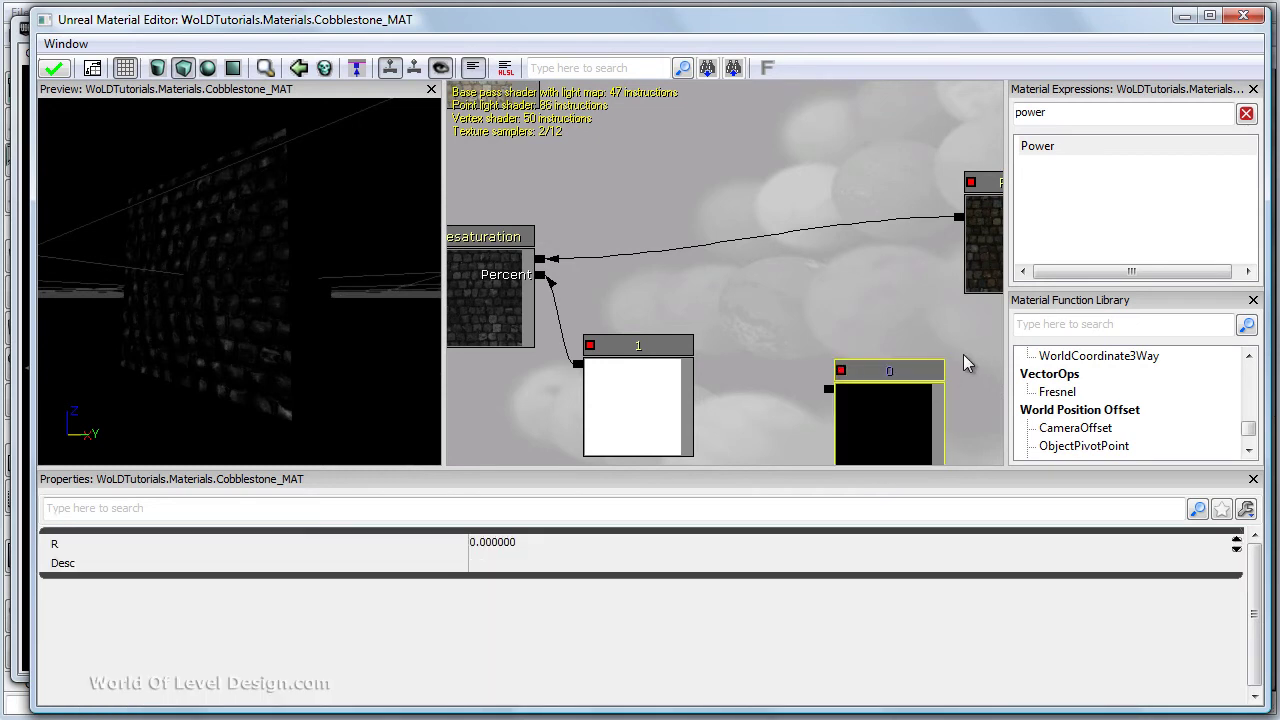
{"action": "left_click_drag", "start_coordinate": [963, 362], "coordinate": [860, 360]}
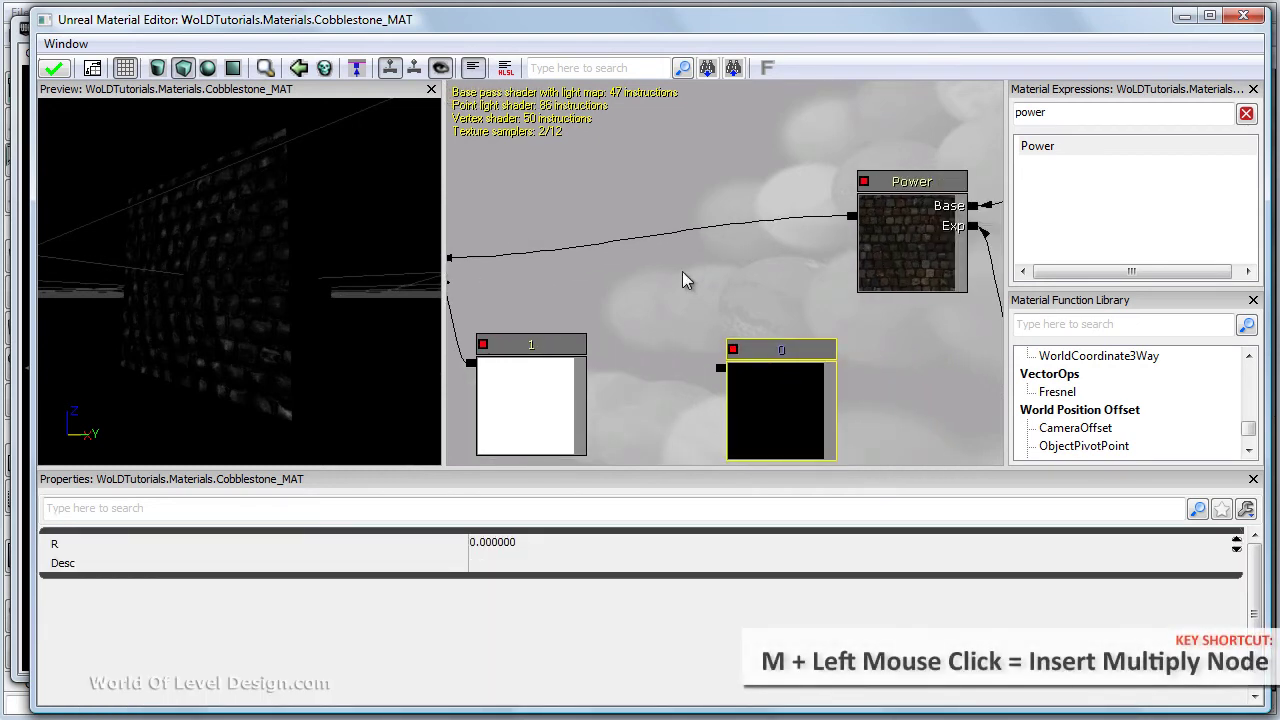
{"action": "left_click", "coordinate": [645, 214]}
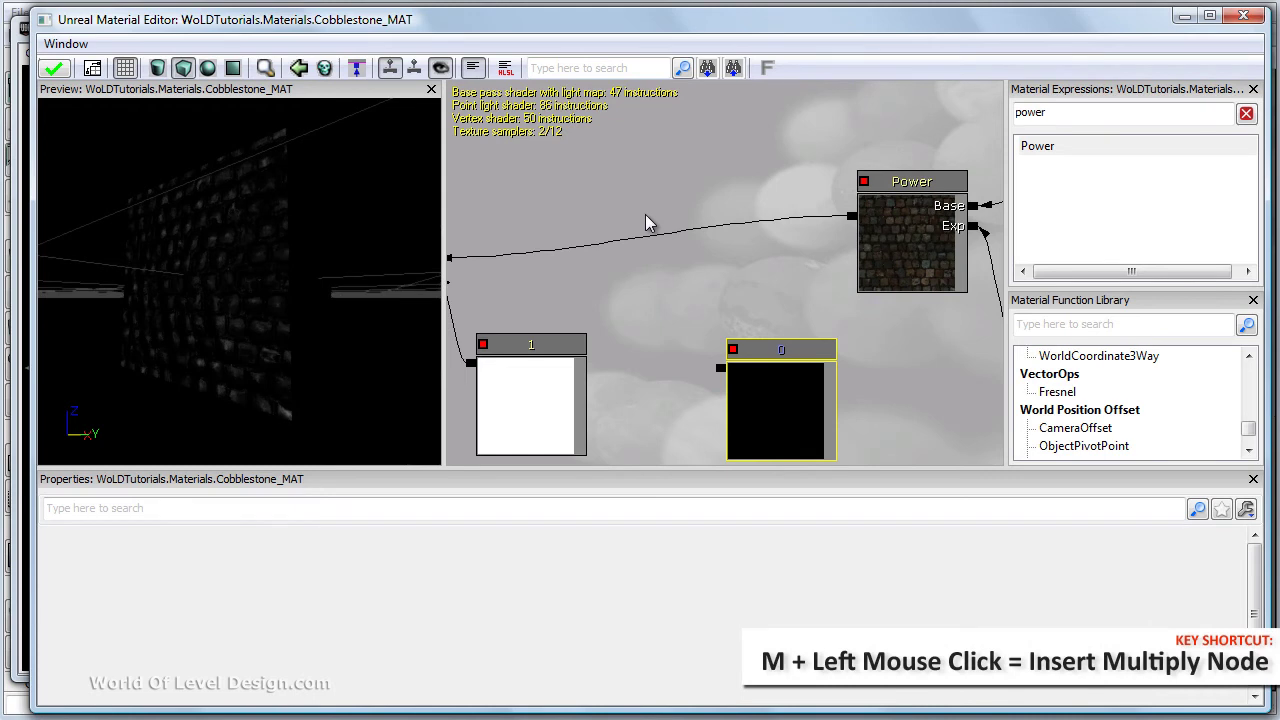
{"action": "left_click", "coordinate": [776, 397]}
{"action": "left_click", "coordinate": [540, 545]}
{"action": "type", "text": "1"}
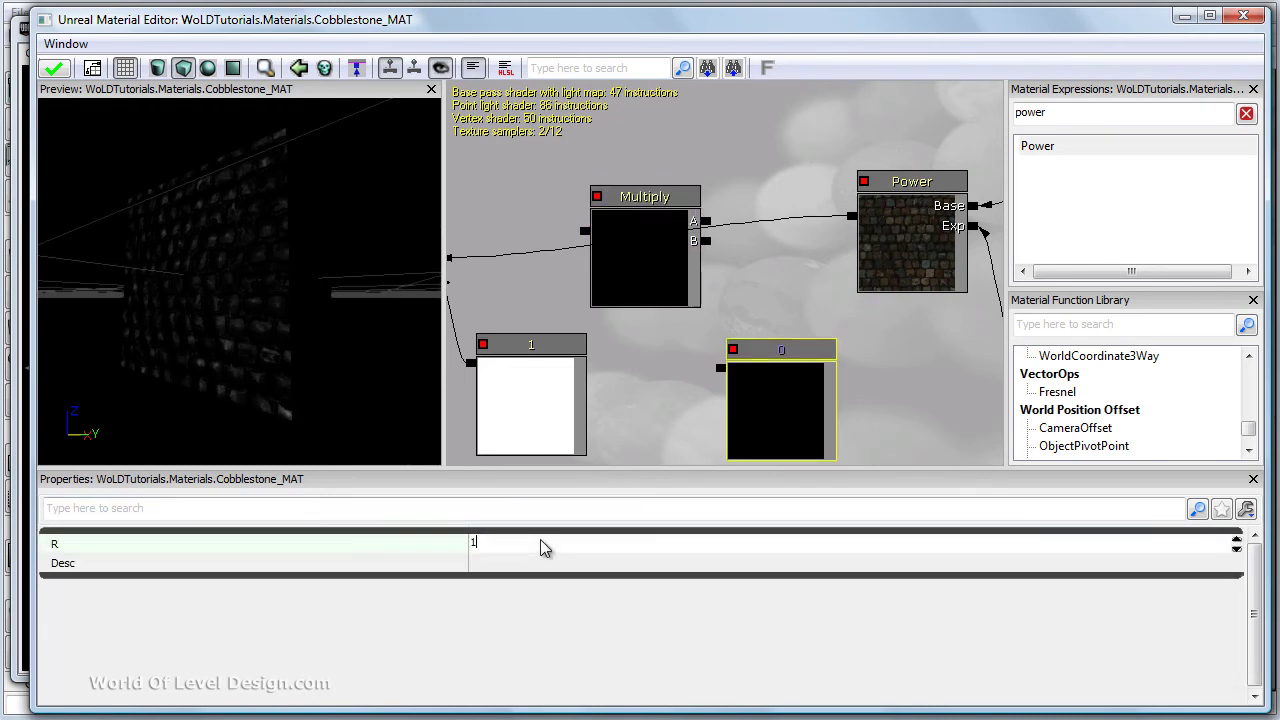
{"action": "key", "text": "Return"}
Connect Power to Multiply's A input, the new Constant to its B input, and Multiply's output to Desaturation
{"action": "left_click", "coordinate": [817, 215]}
{"action": "left_click_drag", "start_coordinate": [818, 222], "coordinate": [707, 221]}
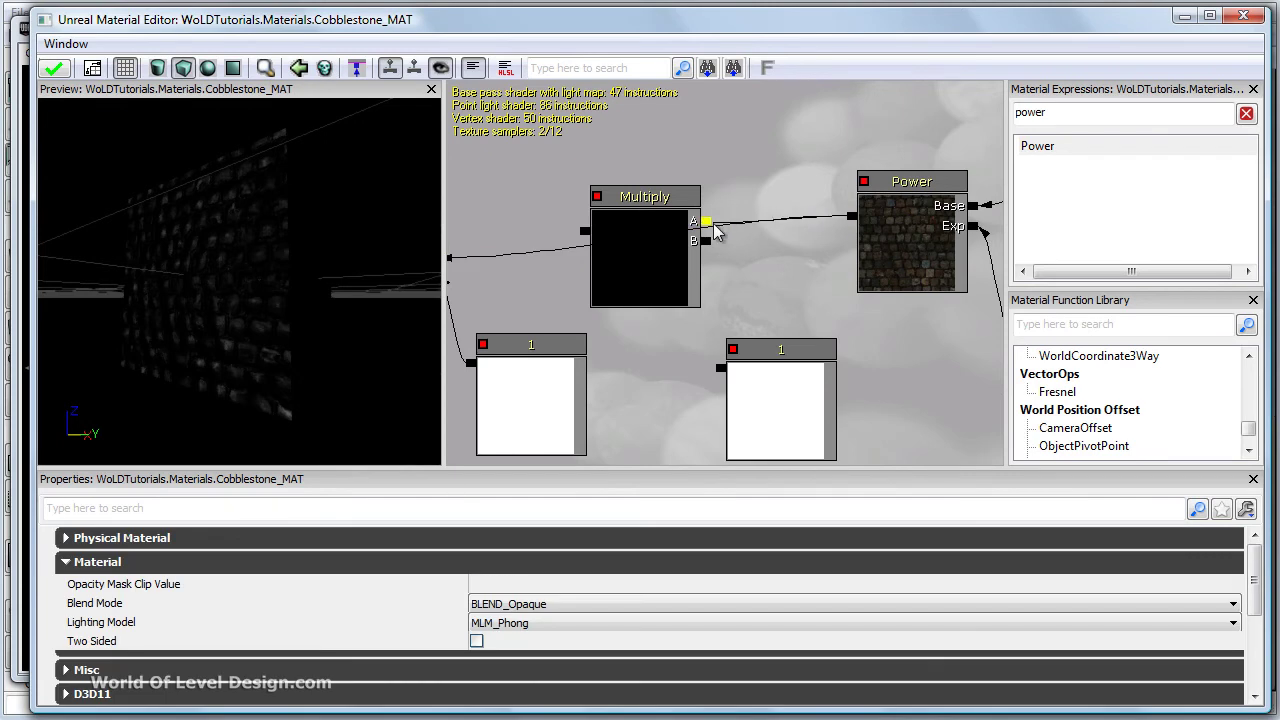
{"action": "left_click_drag", "start_coordinate": [721, 368], "coordinate": [707, 242]}
{"action": "left_click_drag", "start_coordinate": [626, 403], "coordinate": [820, 412]}
{"action": "left_click_drag", "start_coordinate": [747, 238], "coordinate": [600, 262]}
{"action": "left_click_drag", "start_coordinate": [852, 357], "coordinate": [837, 326]}
Set the R value of the Constant feeding Multiply's B input to 5
{"action": "left_click", "coordinate": [924, 360]}
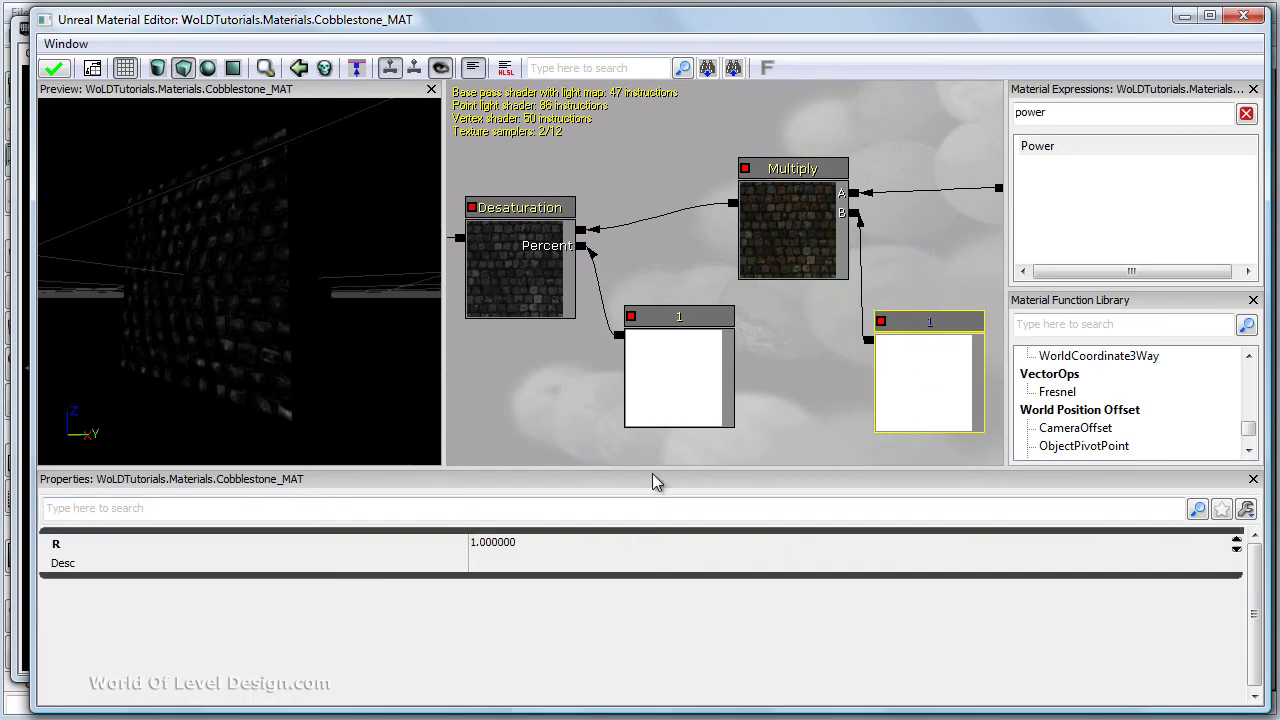
{"action": "left_click", "coordinate": [552, 542]}
{"action": "type", "text": "5"}
{"action": "key", "text": "Return"}
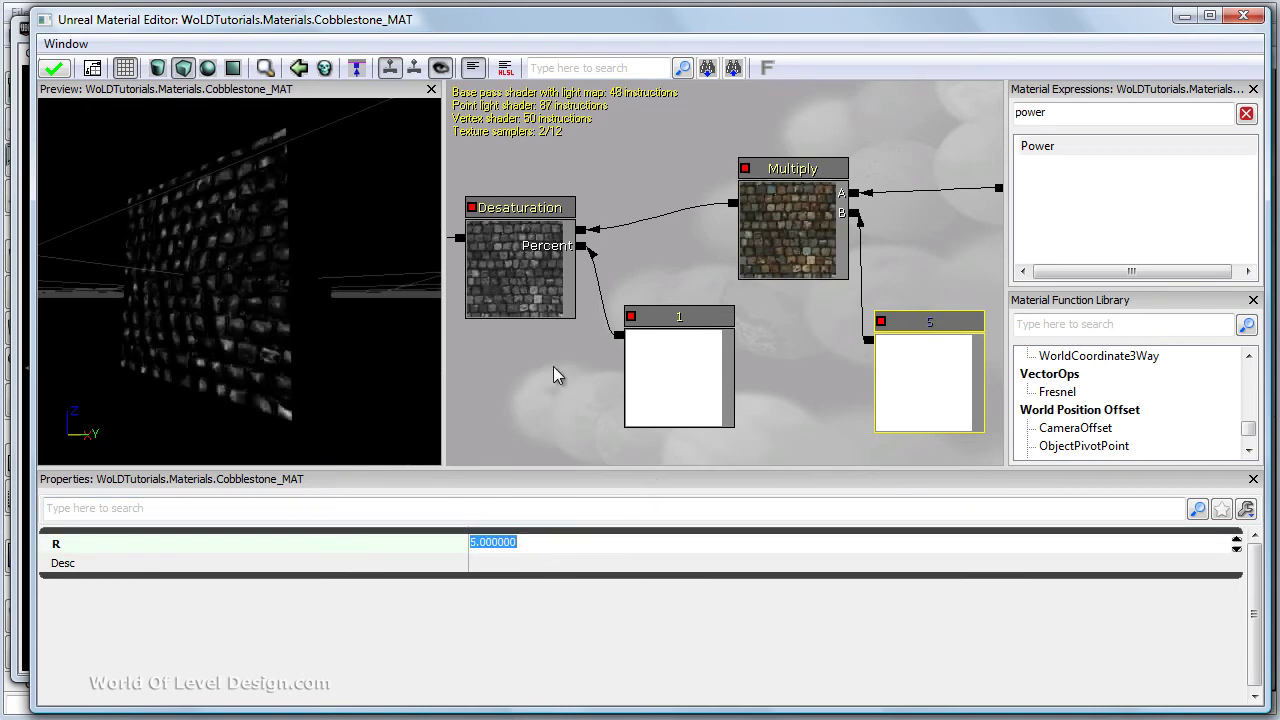
Set the R value of the Constant feeding Power's Exp input to 5
{"action": "left_click_drag", "start_coordinate": [572, 387], "coordinate": [617, 131]}
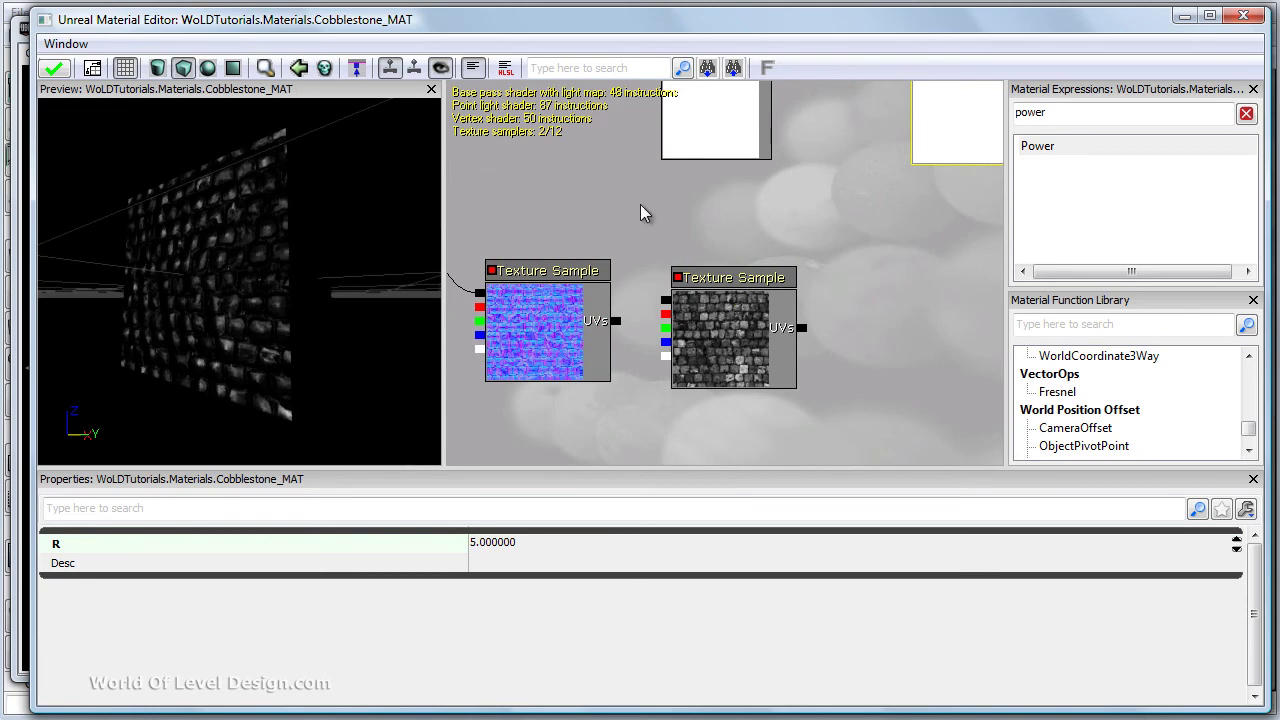
{"action": "left_click_drag", "start_coordinate": [578, 250], "coordinate": [548, 448]}
{"action": "scroll", "coordinate": [958, 325], "scroll_direction": "down", "scroll_amount": 2}
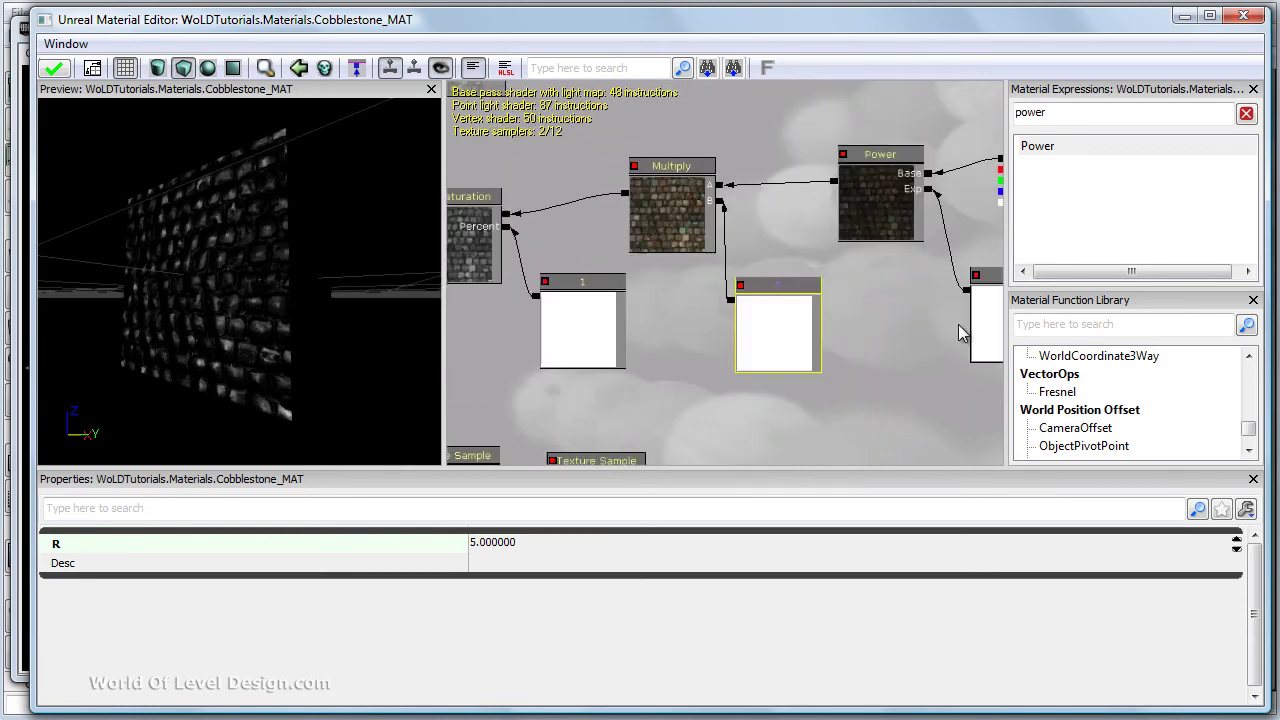
{"action": "left_click", "coordinate": [973, 324]}
{"action": "left_click", "coordinate": [599, 538]}
{"action": "type", "text": "5"}
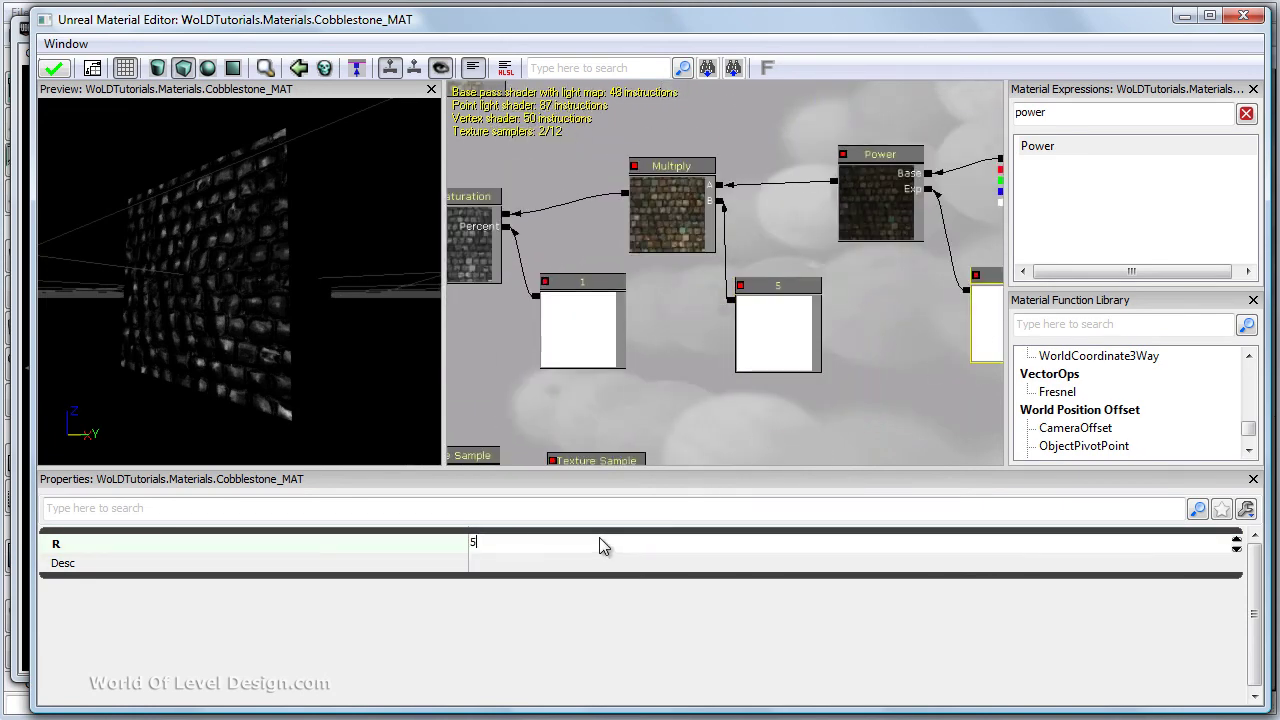
{"action": "key", "text": "Return"}
Set the R value of the Constant feeding Multiply's B input to 10
{"action": "left_click_drag", "start_coordinate": [565, 410], "coordinate": [631, 407]}
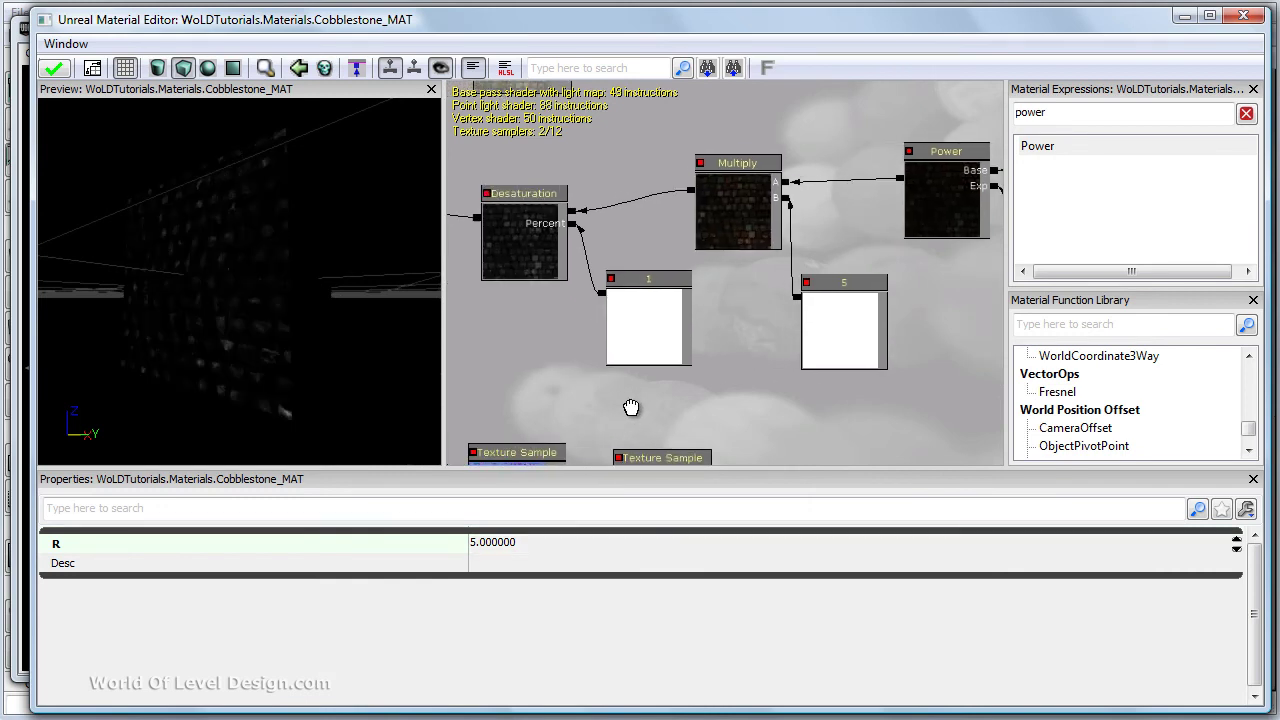
{"action": "left_click", "coordinate": [851, 334]}
{"action": "left_click", "coordinate": [565, 540]}
{"action": "type", "text": "10"}
{"action": "key", "text": "Return"}
Set the R value of the Constant feeding Multiply's B input to 25
{"action": "left_click_drag", "start_coordinate": [543, 400], "coordinate": [586, 417]}
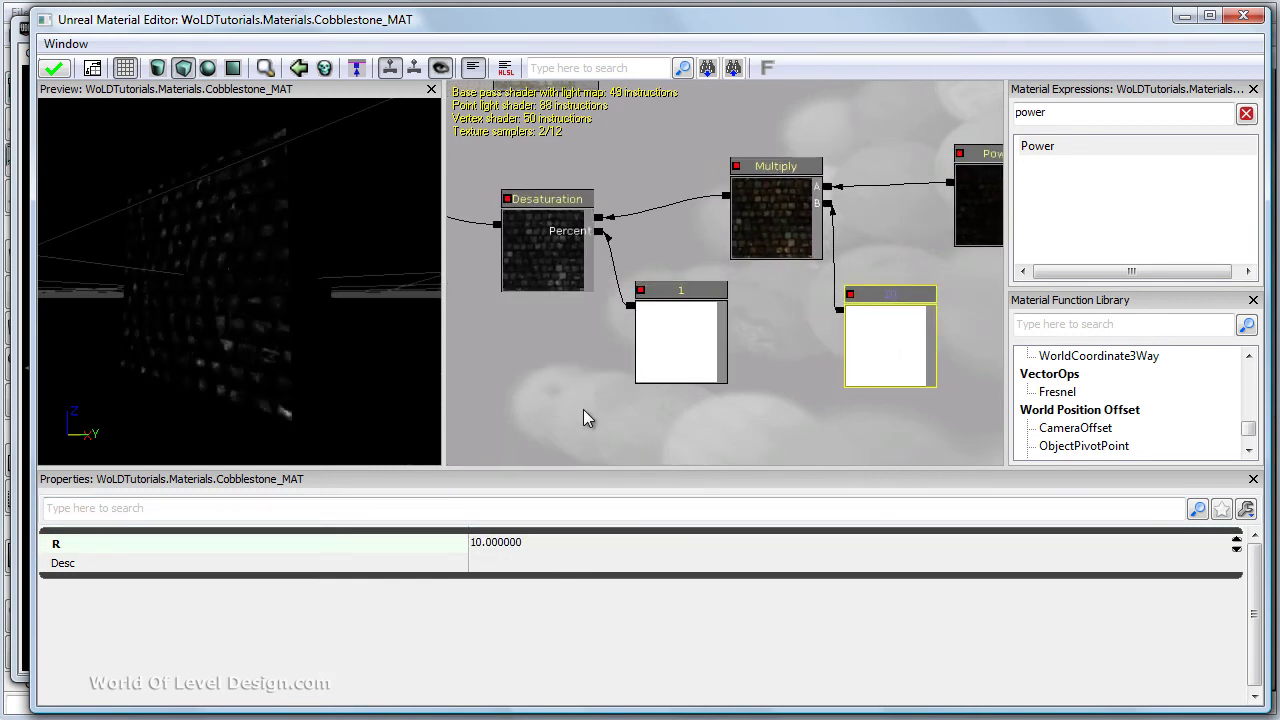
{"action": "left_click", "coordinate": [553, 542]}
{"action": "type", "text": "25"}
{"action": "key", "text": "Return"}
{"action": "scroll", "coordinate": [564, 354], "scroll_direction": "up", "scroll_amount": 1}
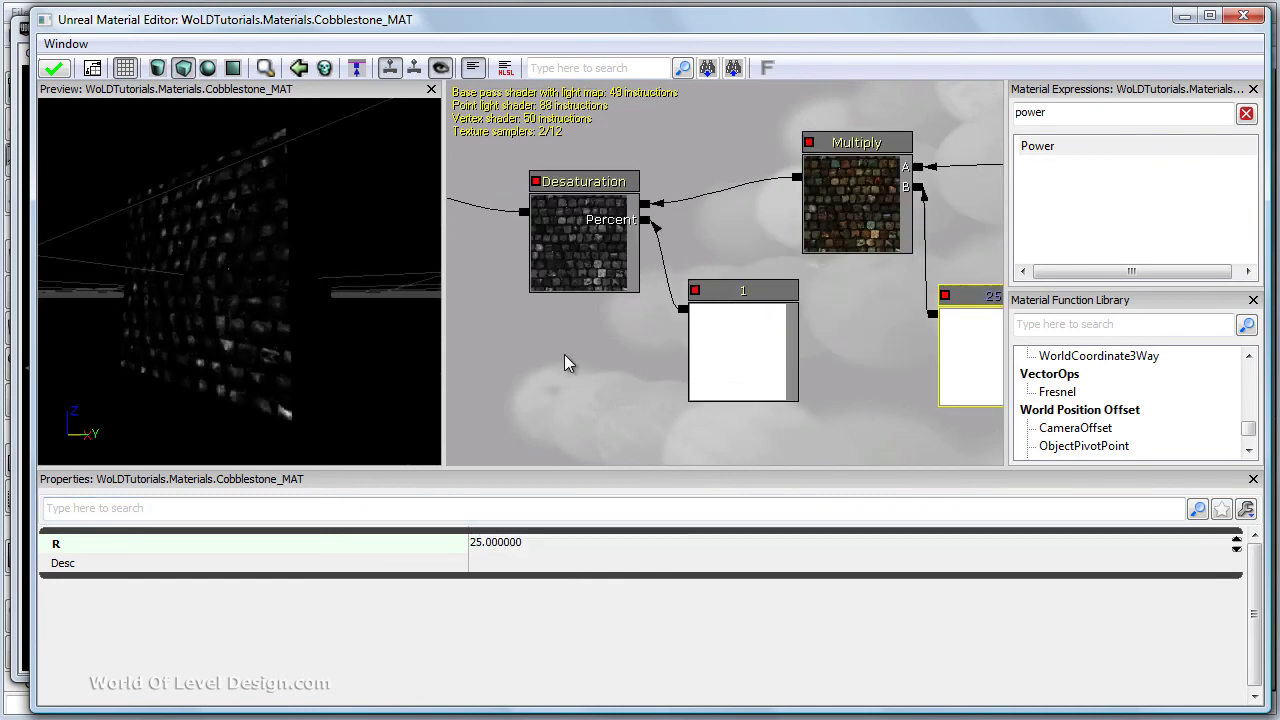
Examine the specular node chain from the Texture Sample and Power through Multiply to Desaturation, including their Constants
{"action": "left_click_drag", "start_coordinate": [614, 355], "coordinate": [343, 343]}
{"action": "left_click_drag", "start_coordinate": [840, 335], "coordinate": [698, 367]}
{"action": "left_click", "coordinate": [840, 190]}
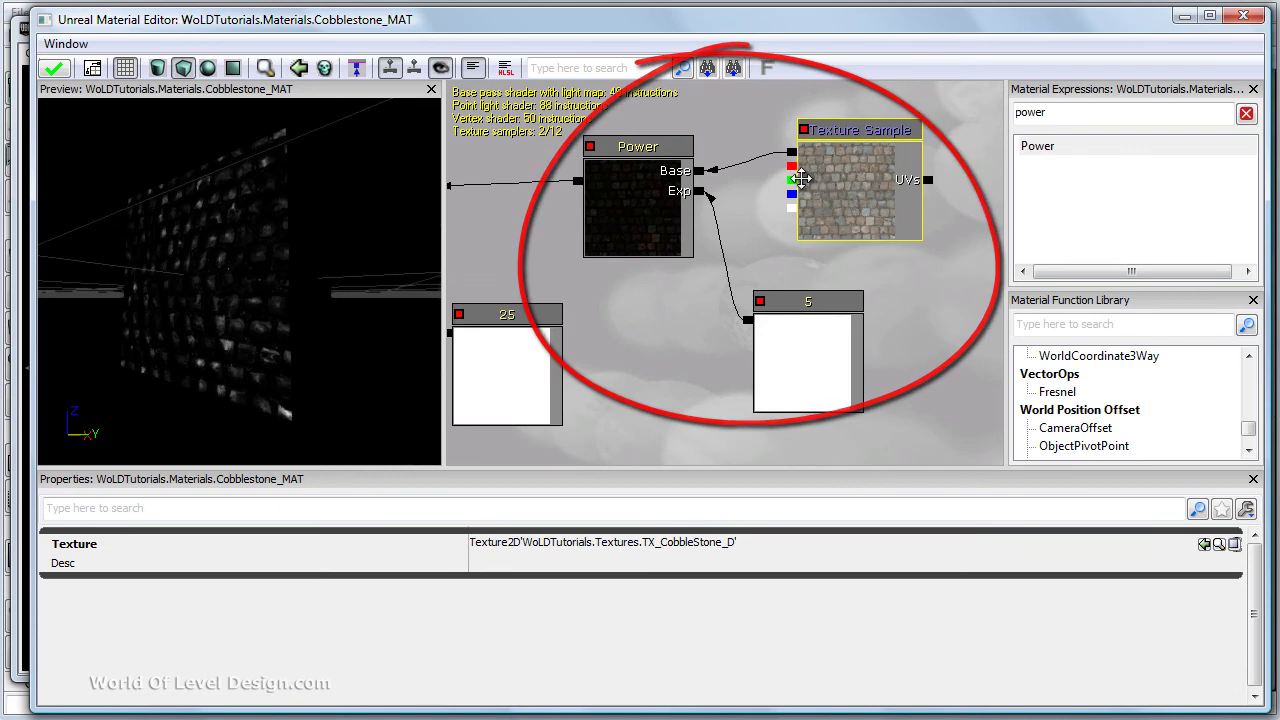
{"action": "left_click_drag", "start_coordinate": [840, 190], "coordinate": [820, 186]}
{"action": "left_click_drag", "start_coordinate": [666, 346], "coordinate": [918, 331]}
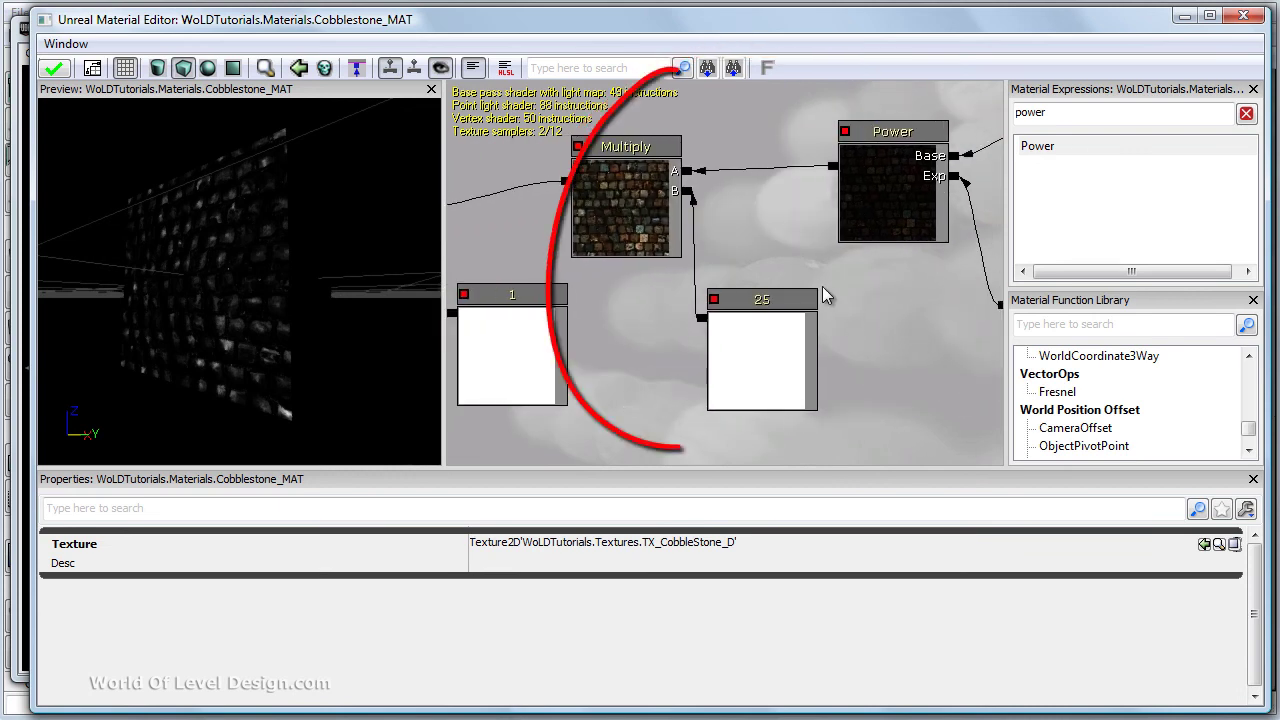
{"action": "left_click", "coordinate": [649, 216]}
{"action": "left_click", "coordinate": [725, 293]}
{"action": "left_click_drag", "start_coordinate": [634, 346], "coordinate": [837, 350]}
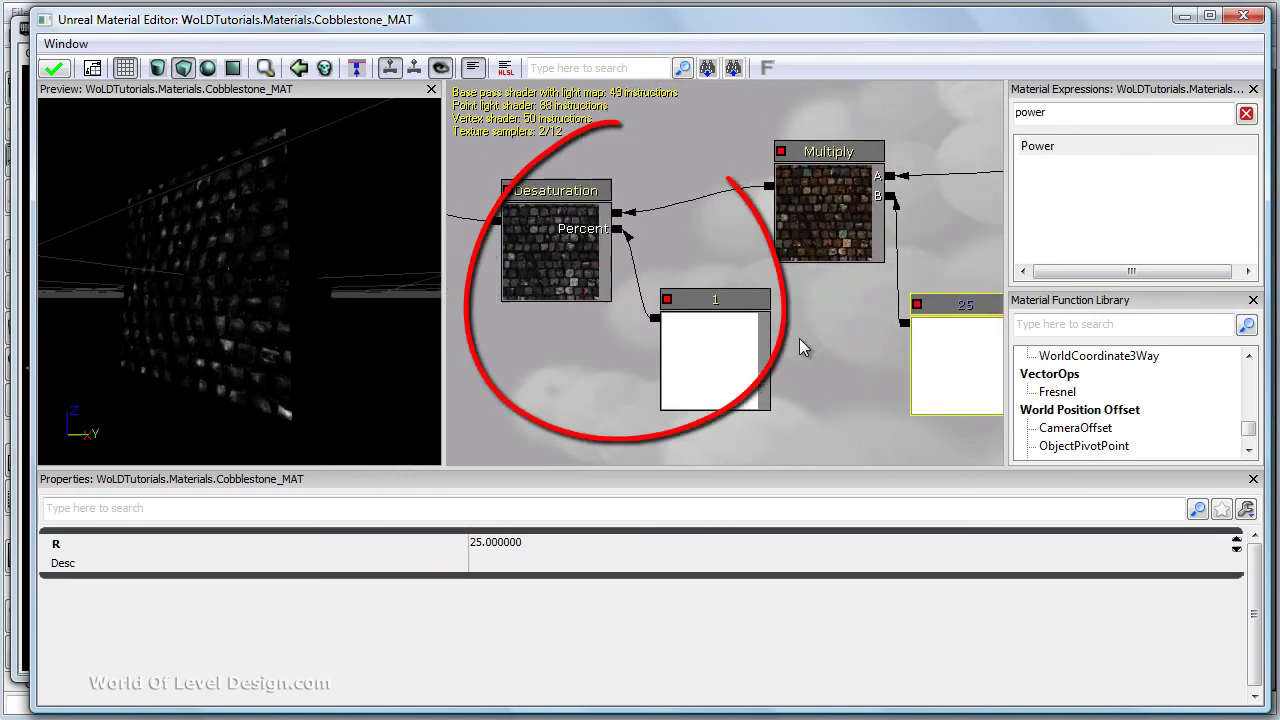
{"action": "left_click", "coordinate": [711, 352]}
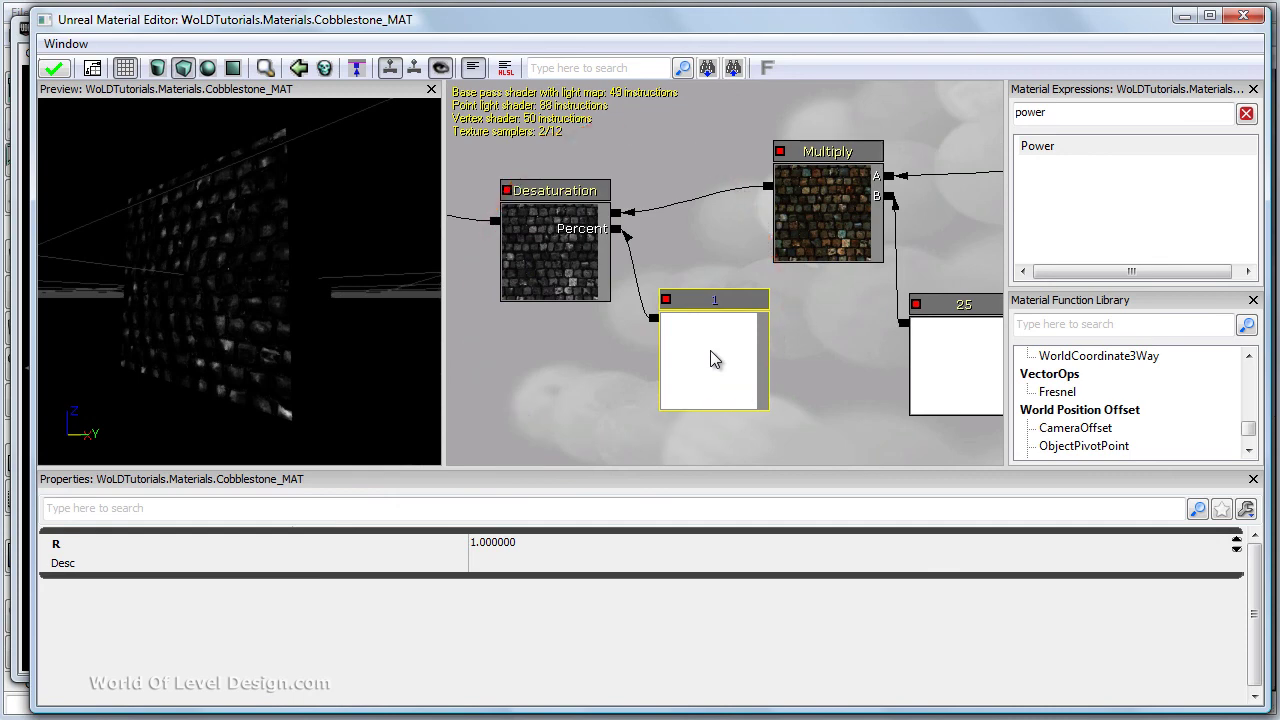
Connect the original cobblestone Texture Sample to the material's Diffuse input and rotate the preview to inspect the surface
{"action": "left_click_drag", "start_coordinate": [637, 386], "coordinate": [804, 391]}
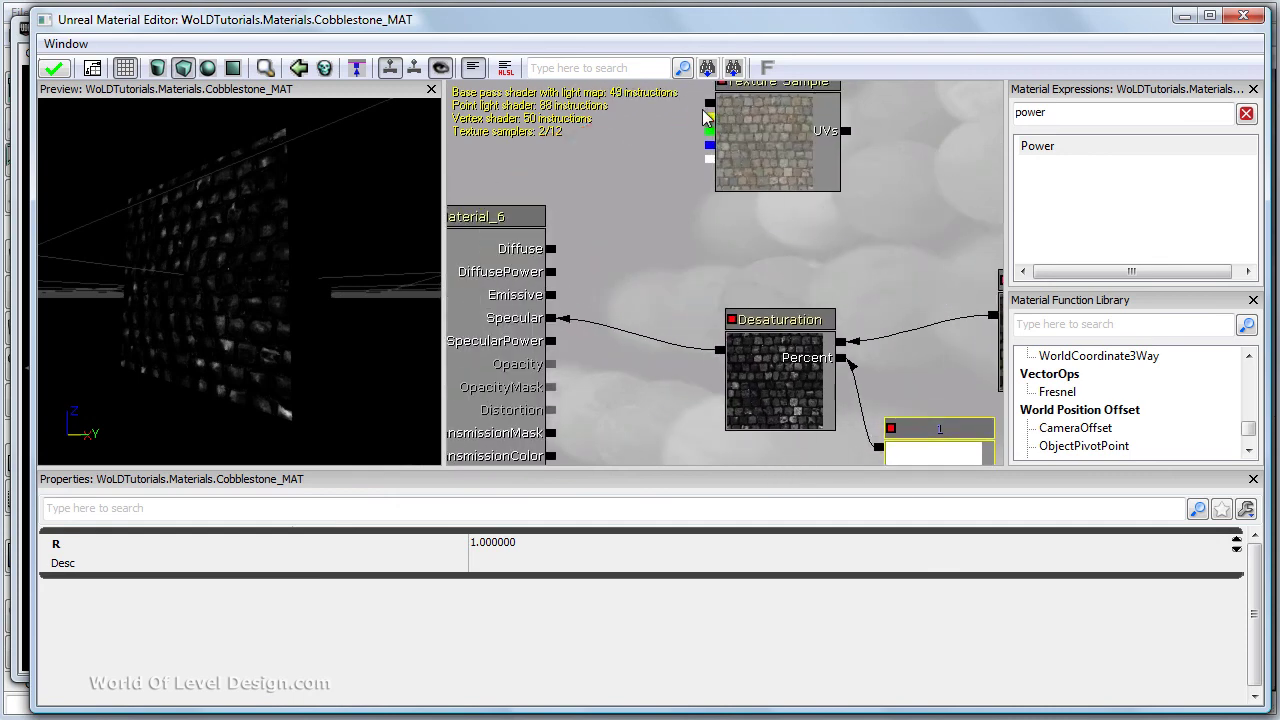
{"action": "left_click_drag", "start_coordinate": [709, 103], "coordinate": [551, 248]}
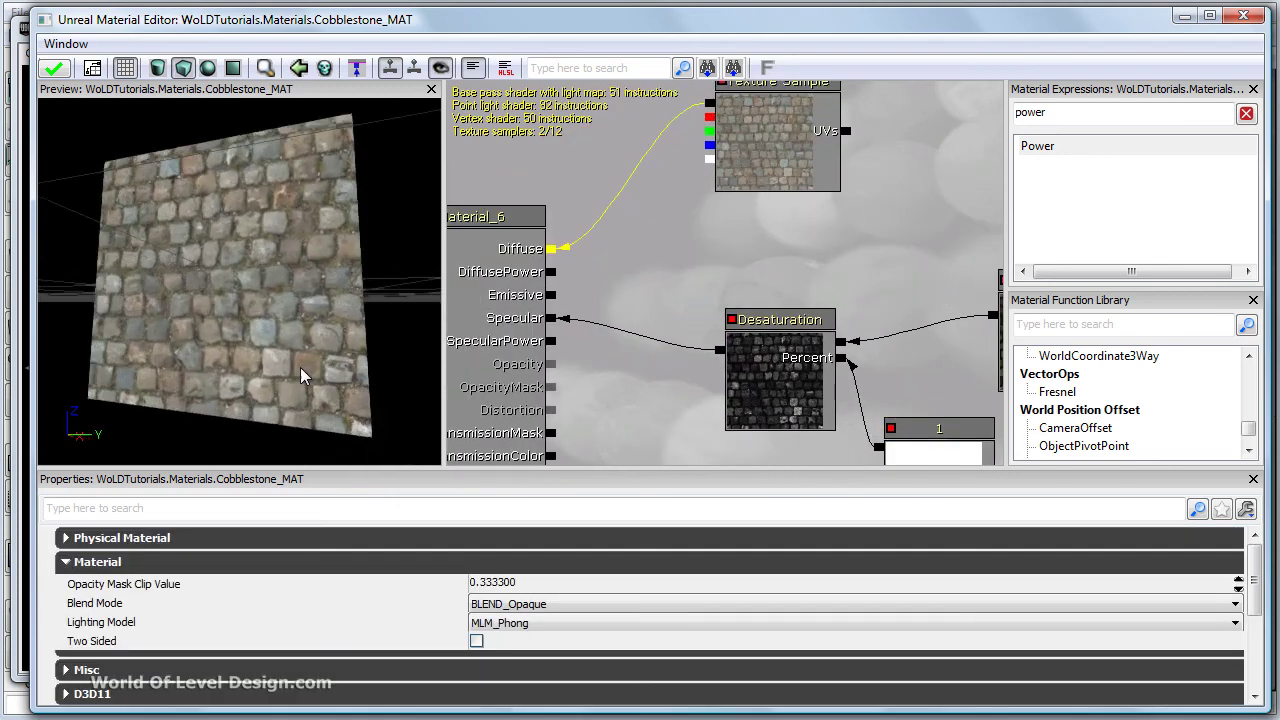
{"action": "mouse_move", "coordinate": [298, 367]}
{"action": "left_mouse_down"}
{"action": "mouse_move", "coordinate": [281, 367]}
{"action": "mouse_move", "coordinate": [234, 240]}
{"action": "mouse_move", "coordinate": [164, 329]}
{"action": "mouse_move", "coordinate": [241, 371]}
{"action": "mouse_move", "coordinate": [223, 375]}
{"action": "left_mouse_up"}
Apply the changes to Cobblestone_MAT and close the Material Editor
{"action": "left_click", "coordinate": [62, 75]}
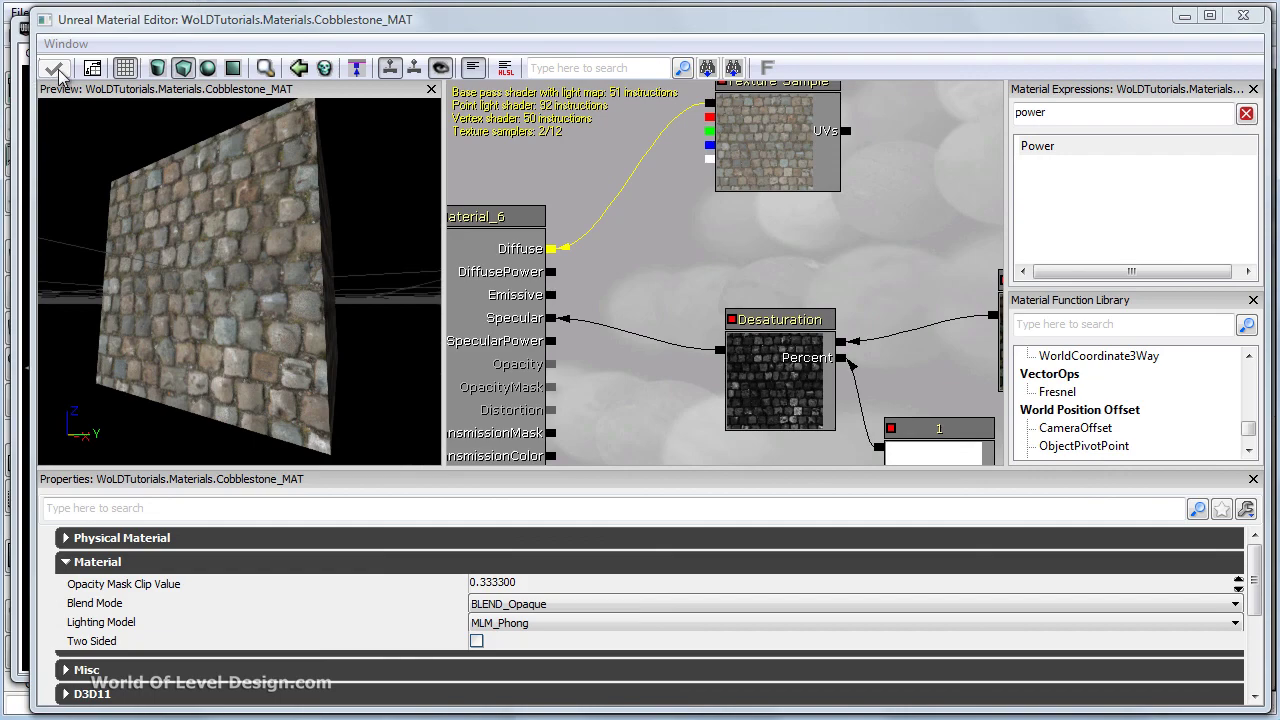
{"action": "left_click", "coordinate": [1241, 17]}
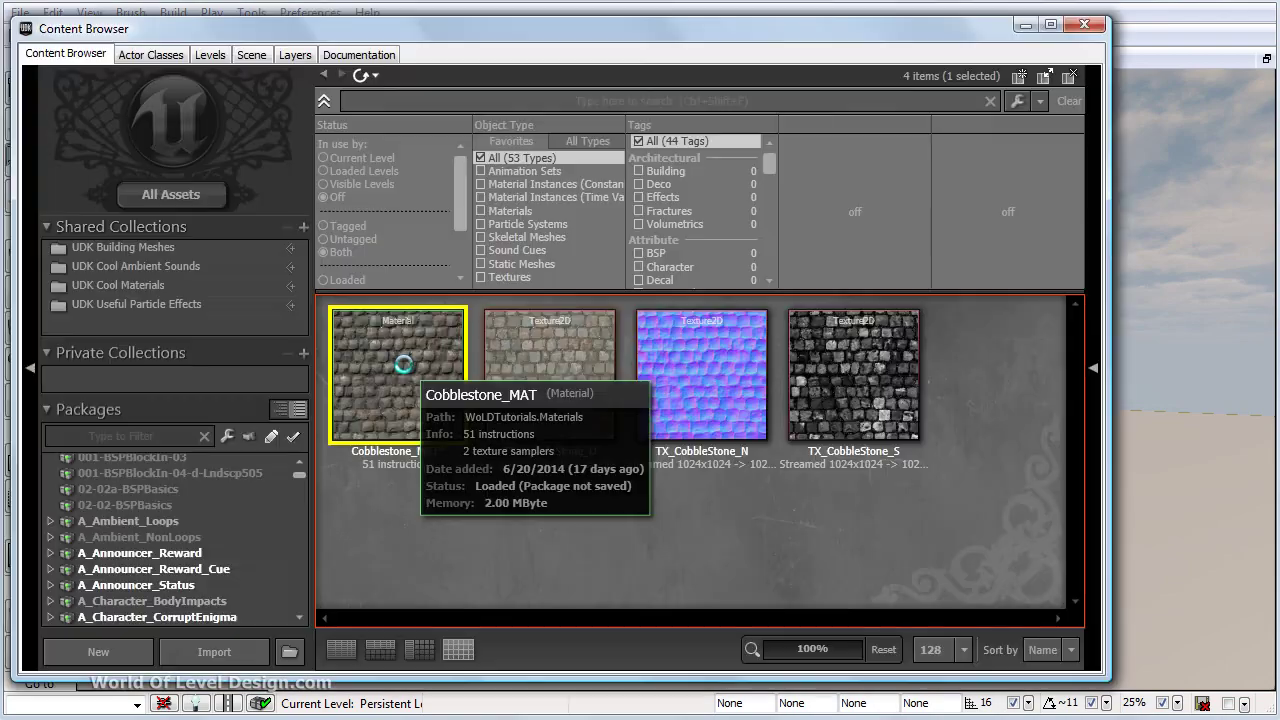
Reopen Cobblestone_MAT and view the whole specular node network
{"action": "double_click", "coordinate": [404, 364]}
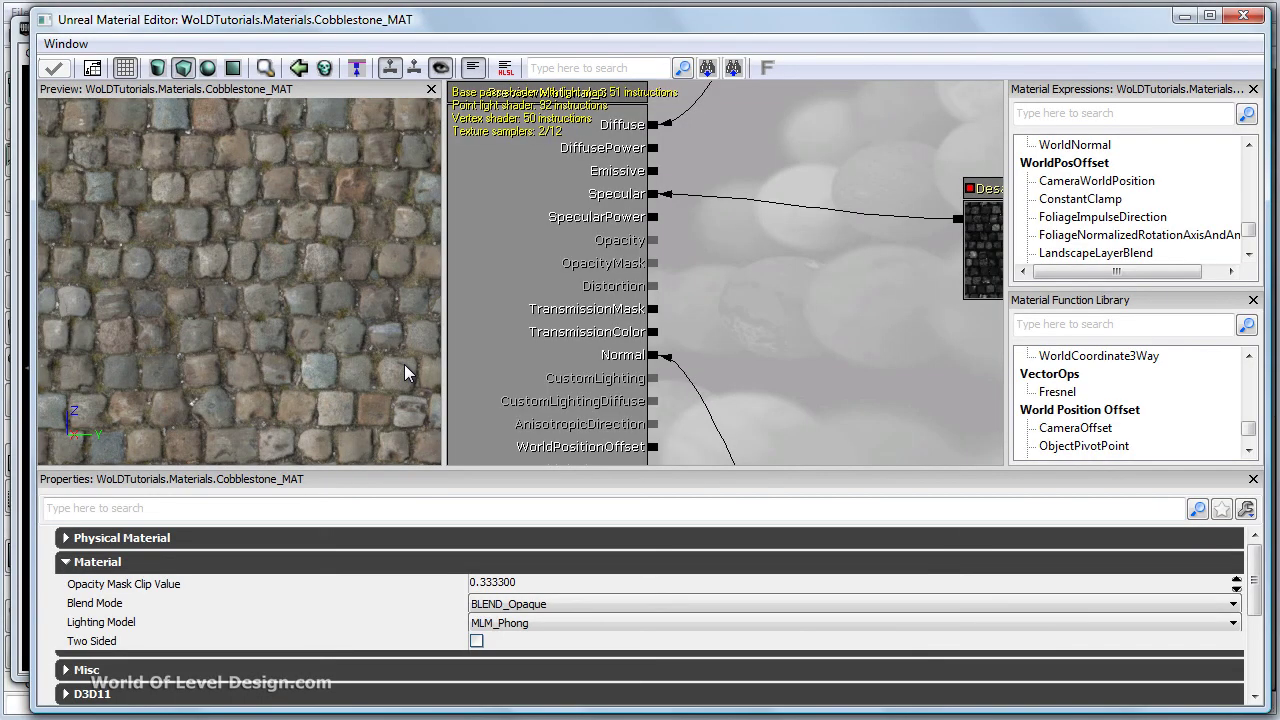
{"action": "left_click_drag", "start_coordinate": [822, 312], "coordinate": [447, 332]}
{"action": "scroll", "coordinate": [569, 311], "scroll_direction": "down", "scroll_amount": 4}
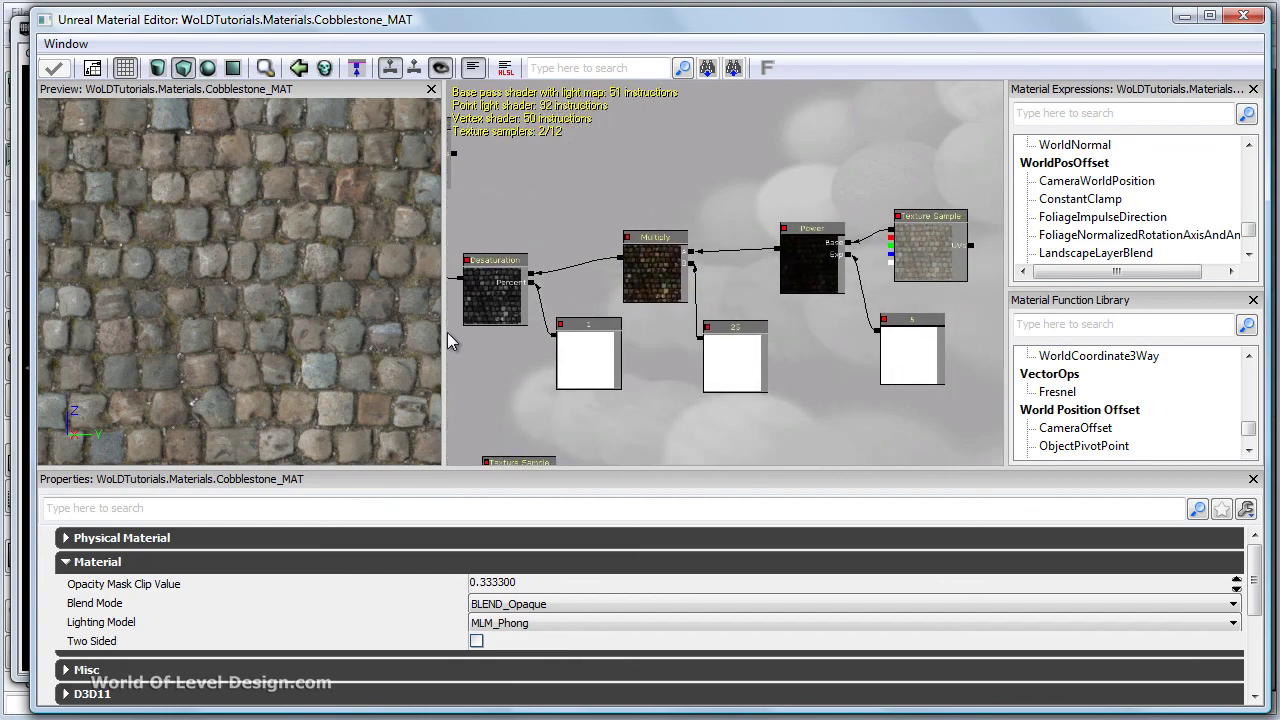